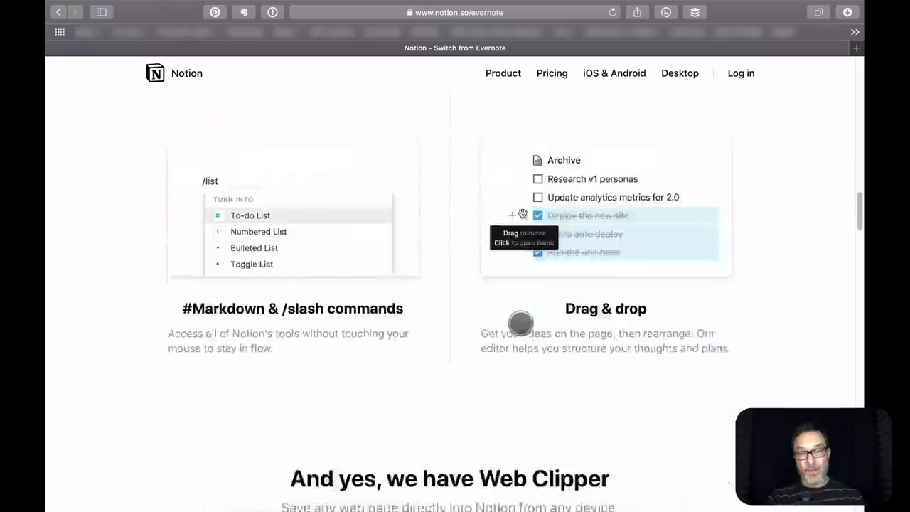
Review the Switch from Evernote page, covering the Web Clipper, the import options and the side-by-side pricing.
scroll(519, 322, "down", 5)
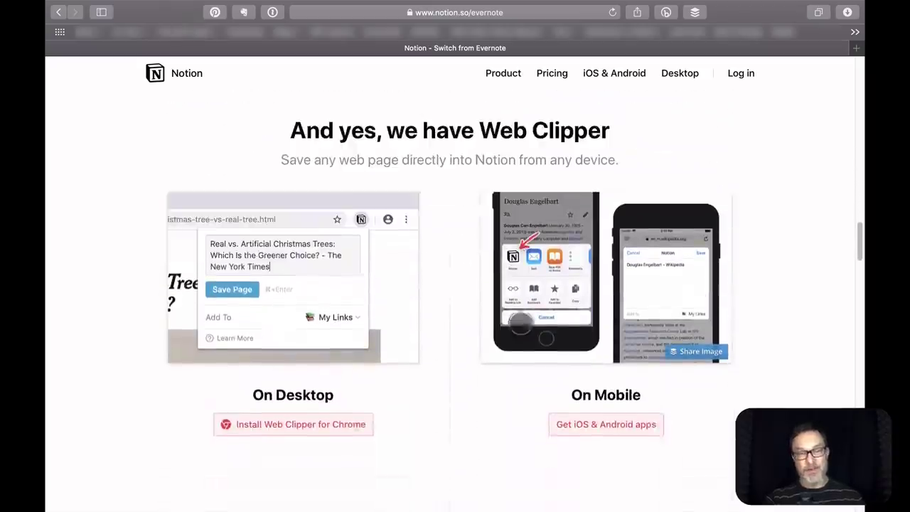
scroll(519, 324, "down", 1)
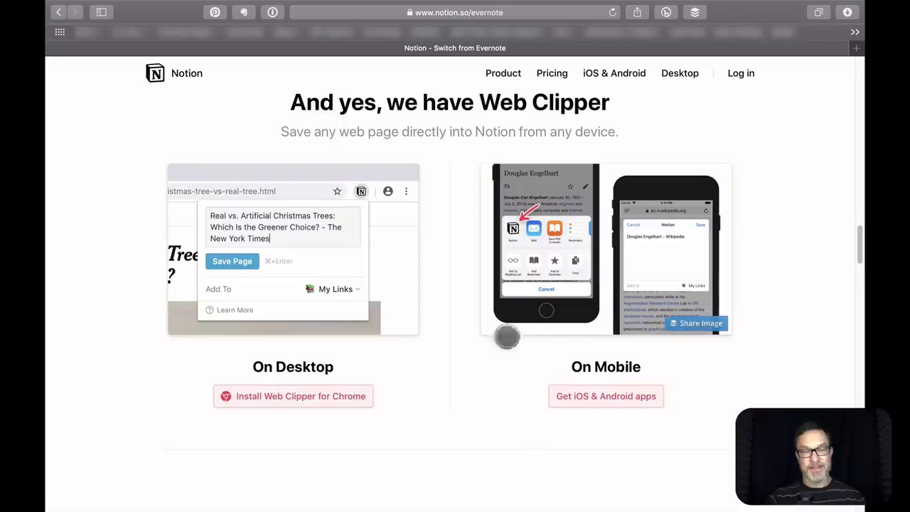
scroll(437, 414, "down", 8)
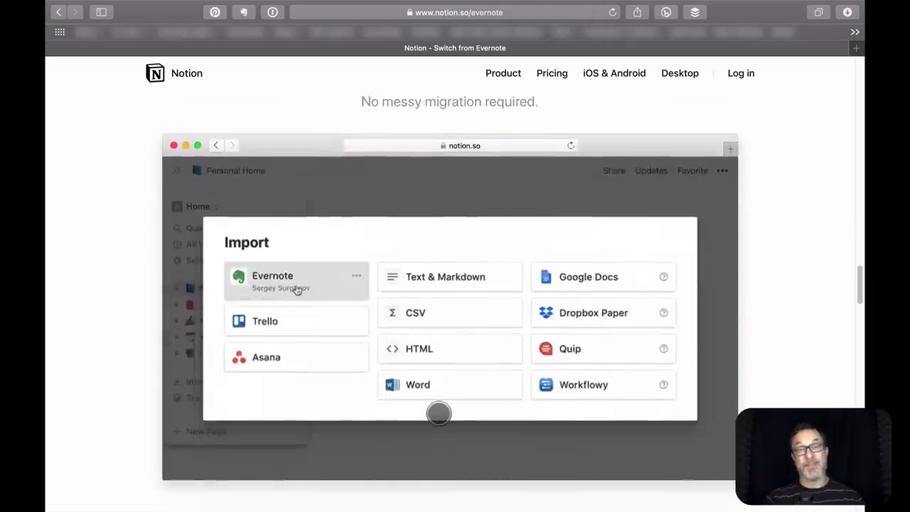
scroll(438, 413, "down", 7)
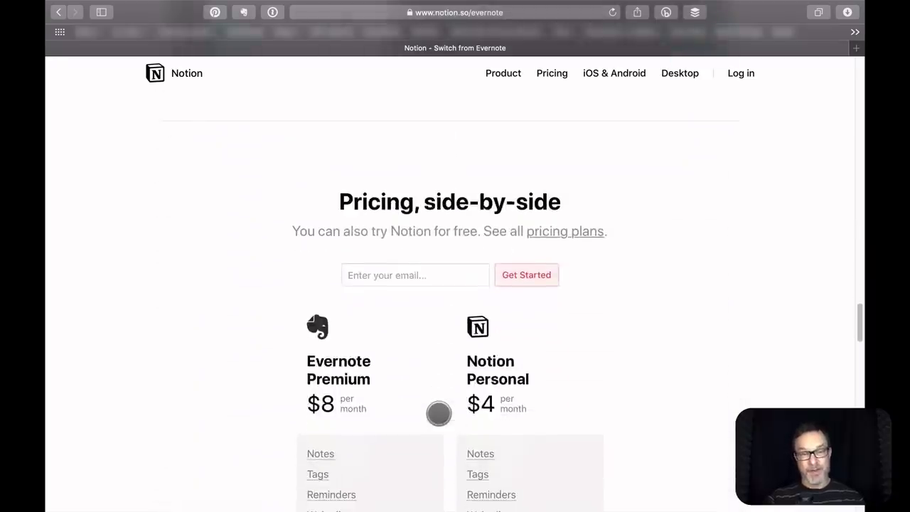
Return to the Notion product page, open the Desktop page and look over the Mac and Windows downloads.
key("super+bracketleft")
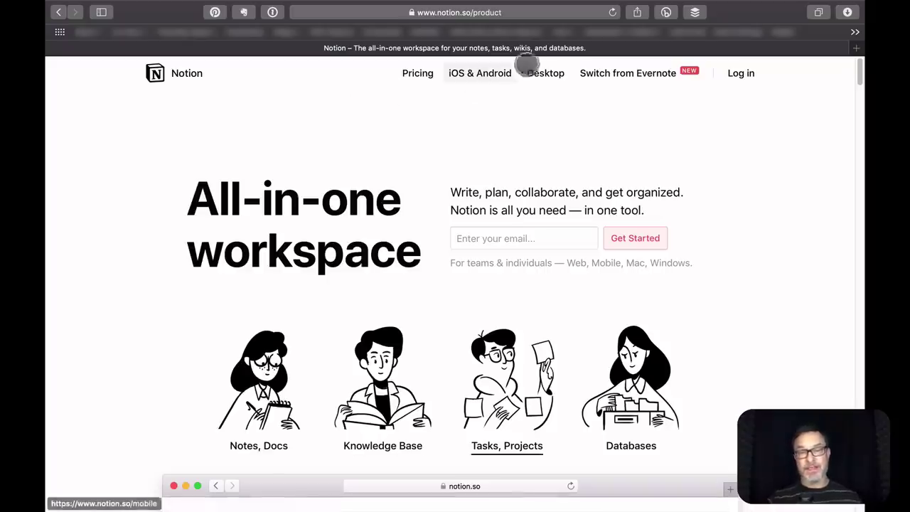
left_click(545, 73)
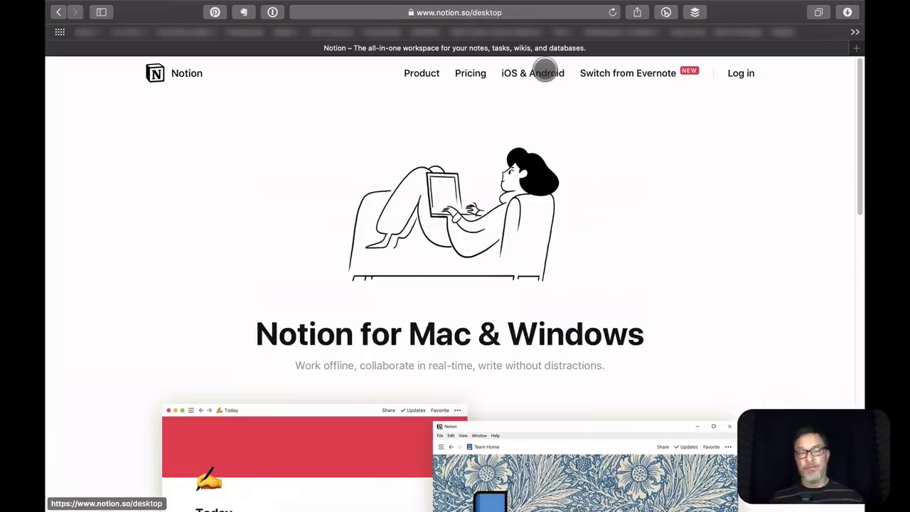
scroll(694, 319, "down", 5)
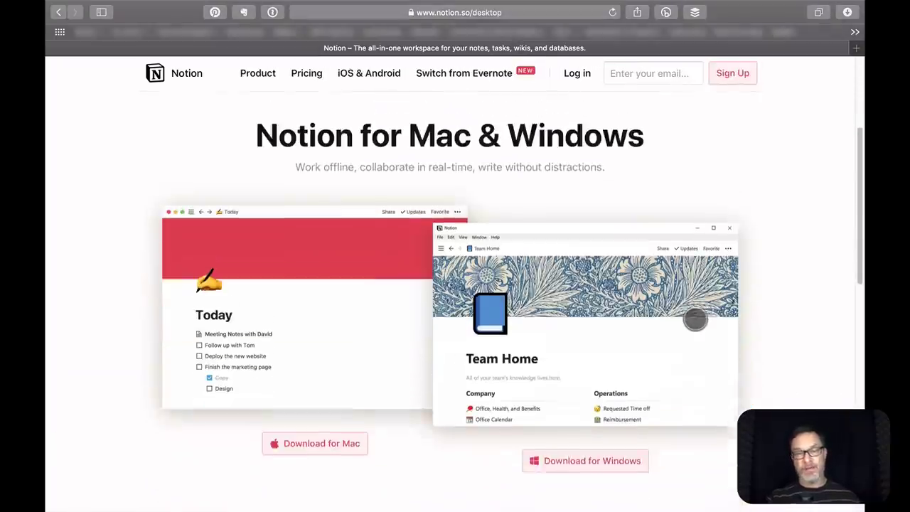
scroll(694, 319, "up", 5)
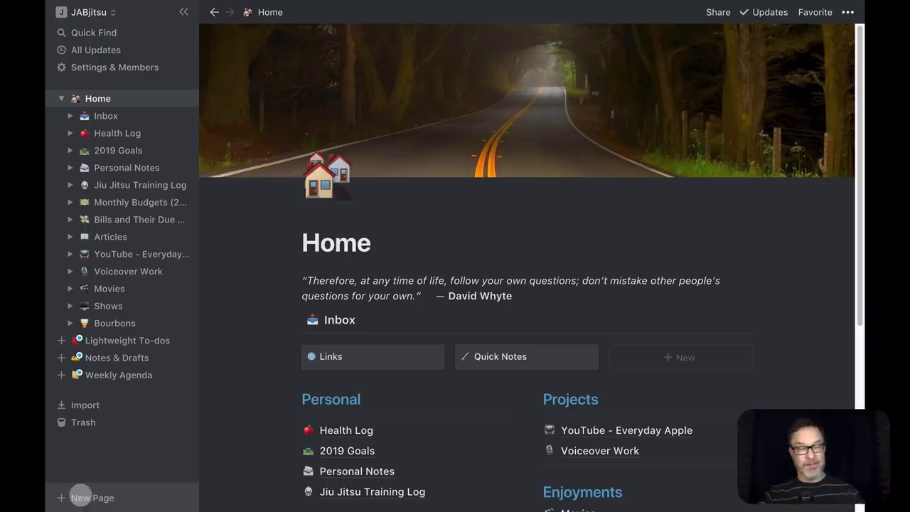
Start a new page in the workspace and look through its basic and database page types.
left_click(80, 496)
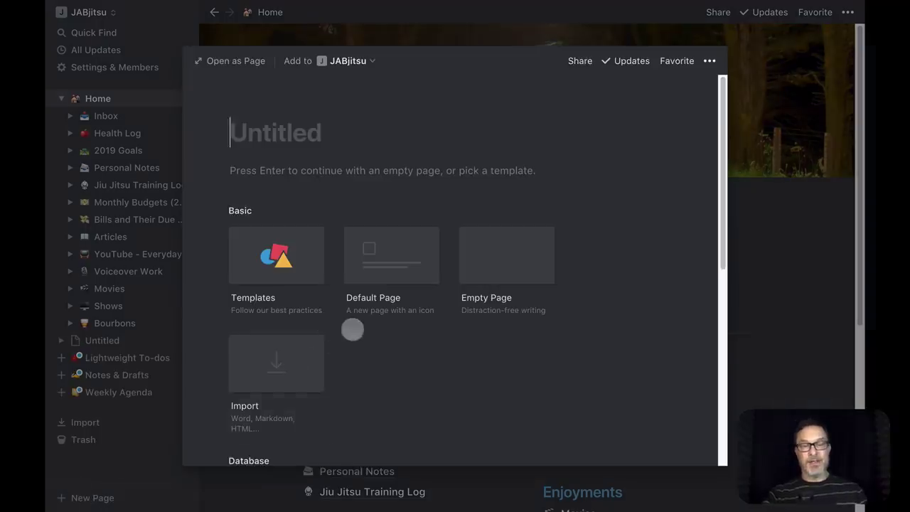
scroll(439, 346, "down", 5)
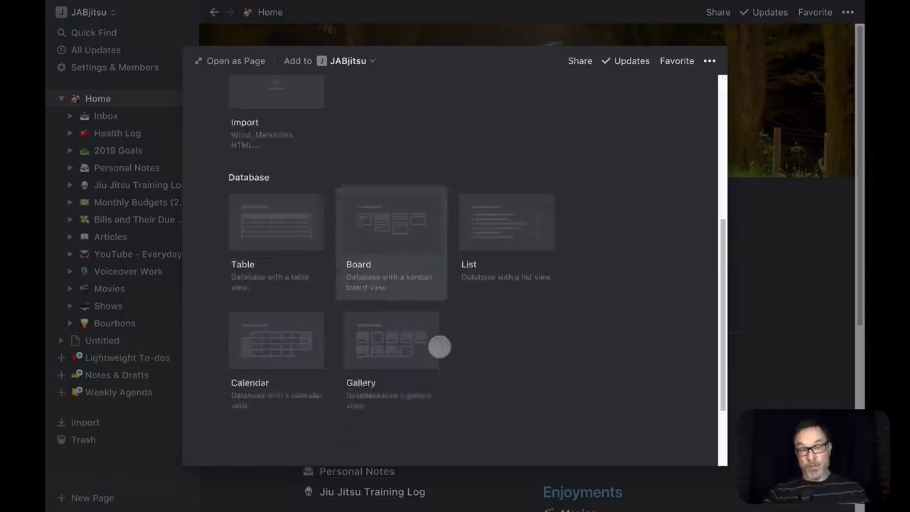
scroll(439, 346, "up", 5)
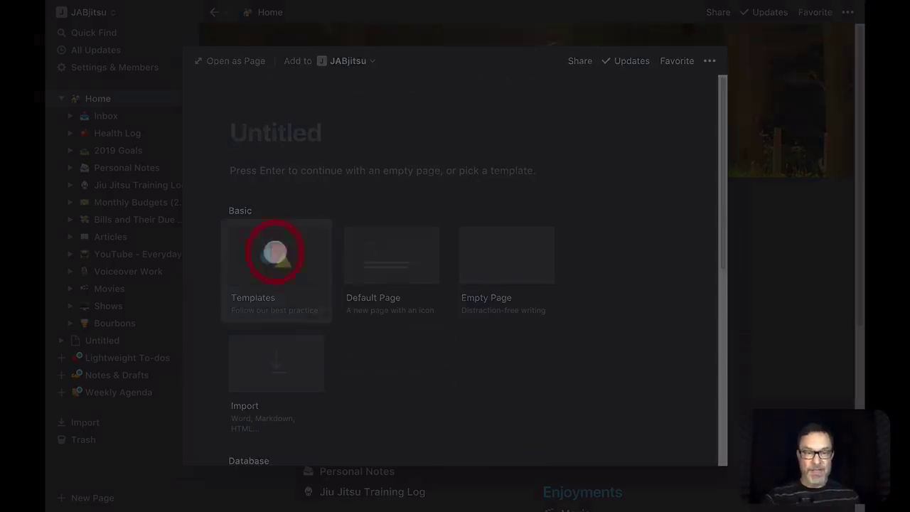
Browse the template gallery, preview the Team Home template, and close the gallery and the blank new page without using one.
left_click(275, 253)
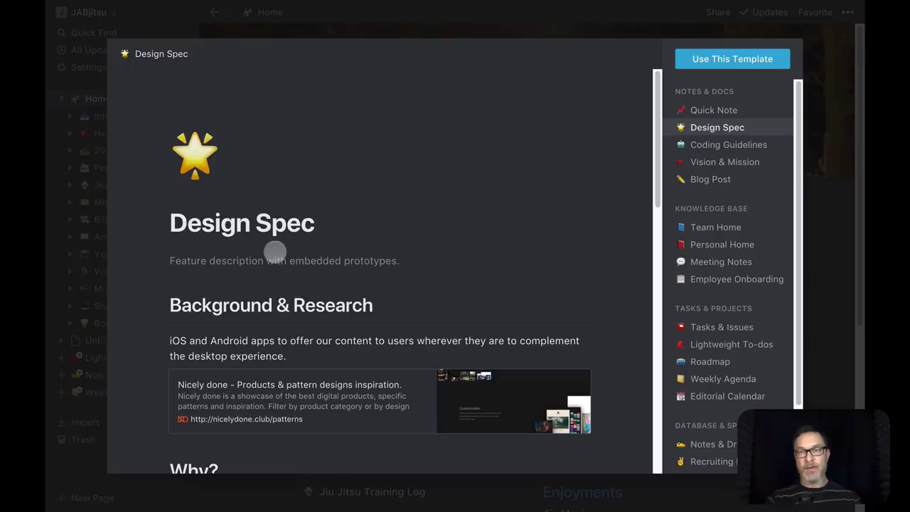
left_click(701, 227)
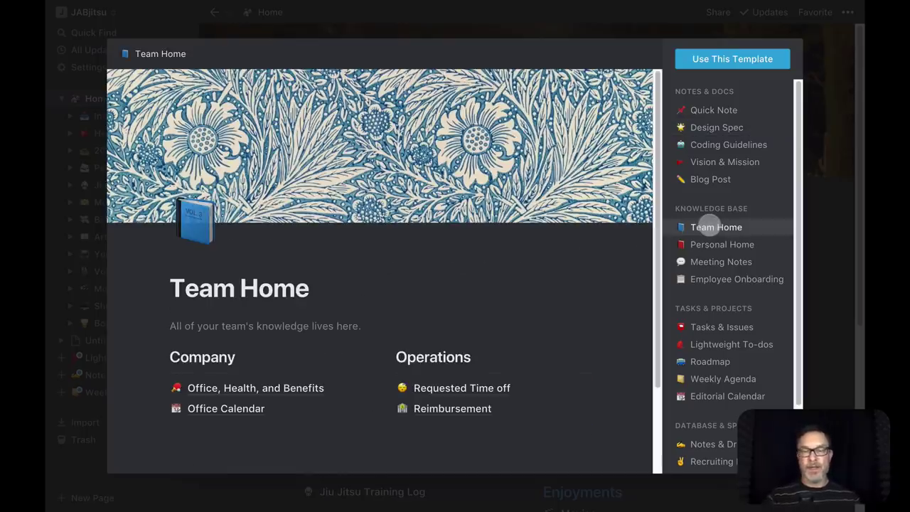
scroll(701, 260, "down", 2)
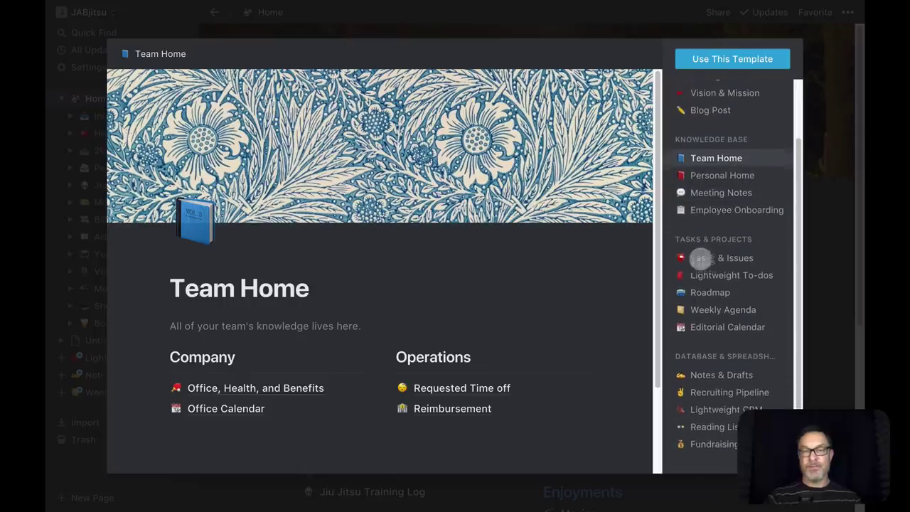
scroll(607, 300, "down", 3)
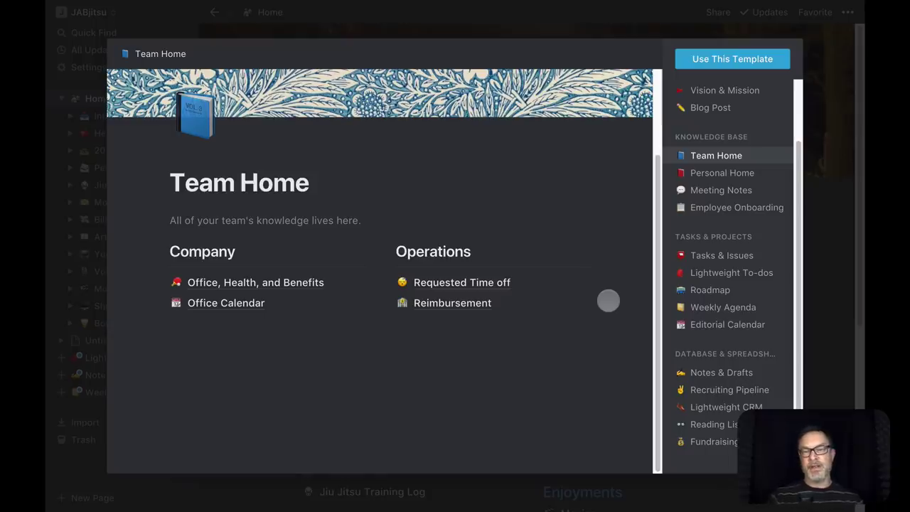
left_click(158, 19)
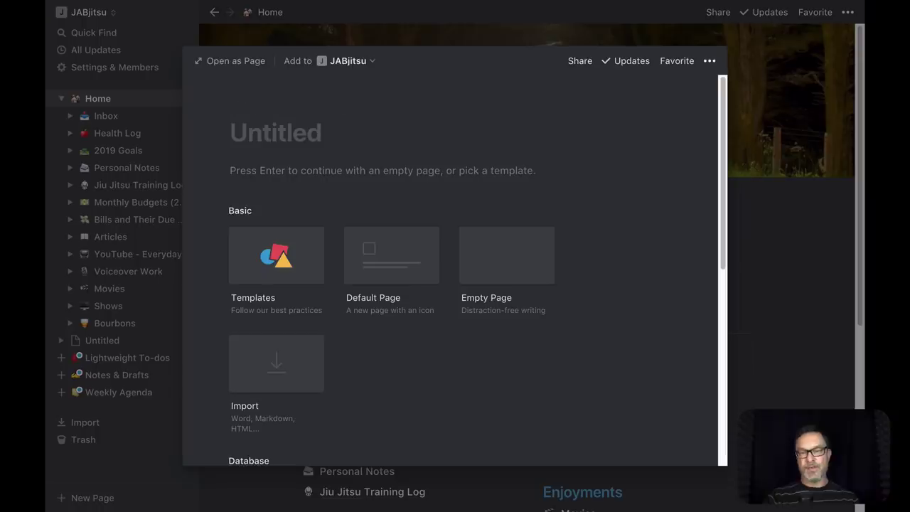
key("Escape")
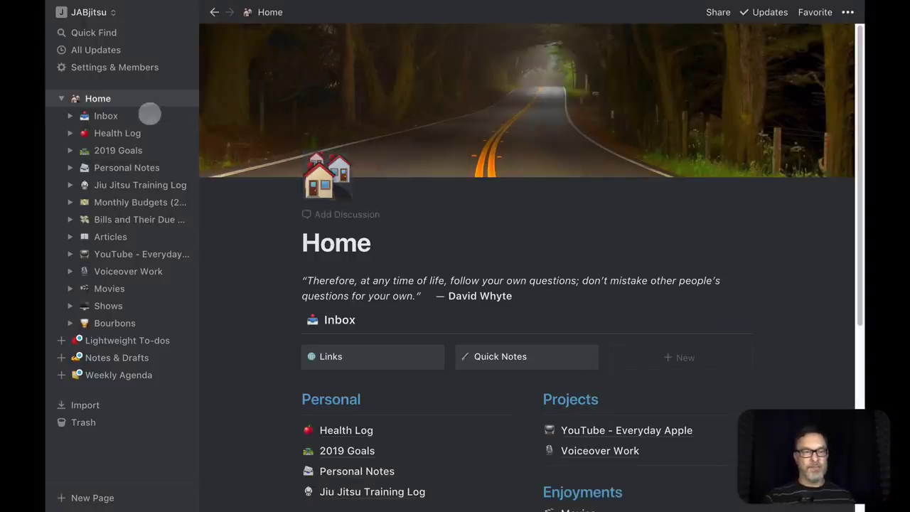
Browse the emoji choices for the Home page's icon and close the picker without choosing one.
left_click(126, 98)
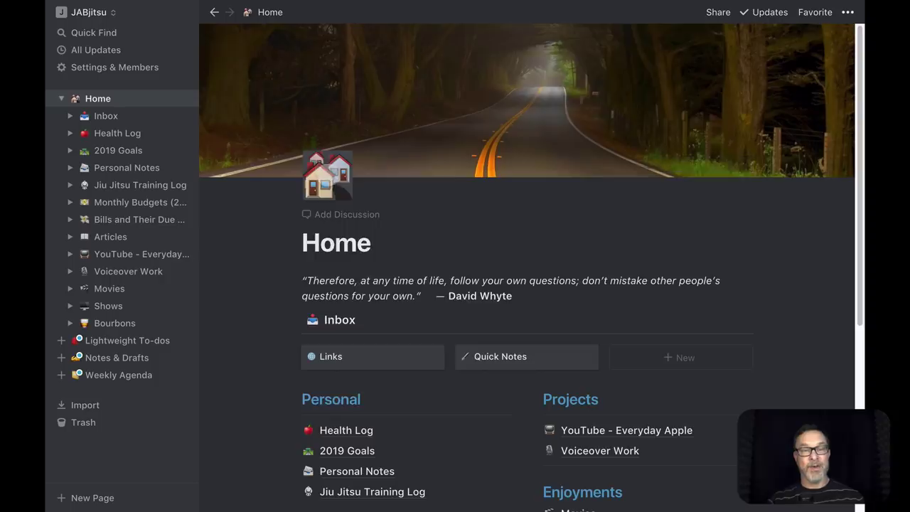
left_click(326, 177)
scroll(299, 341, "down", 10)
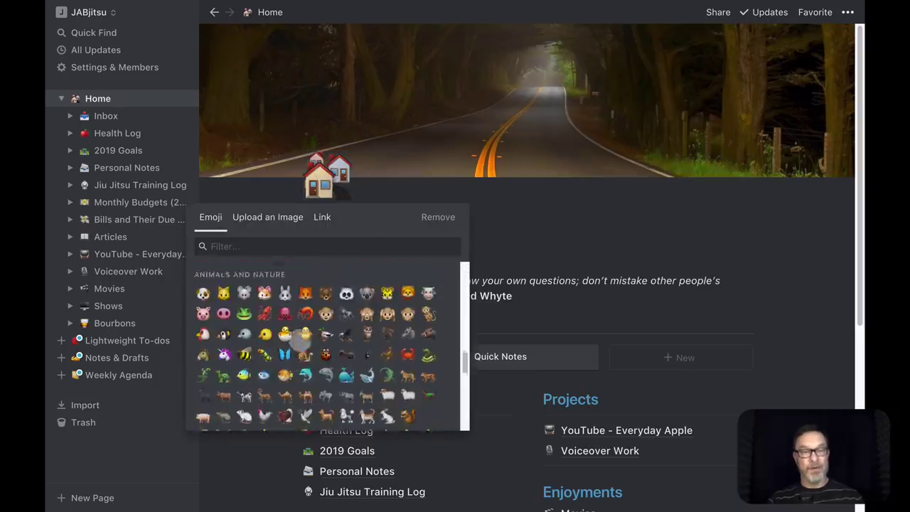
scroll(392, 345, "down", 8)
scroll(391, 345, "down", 8)
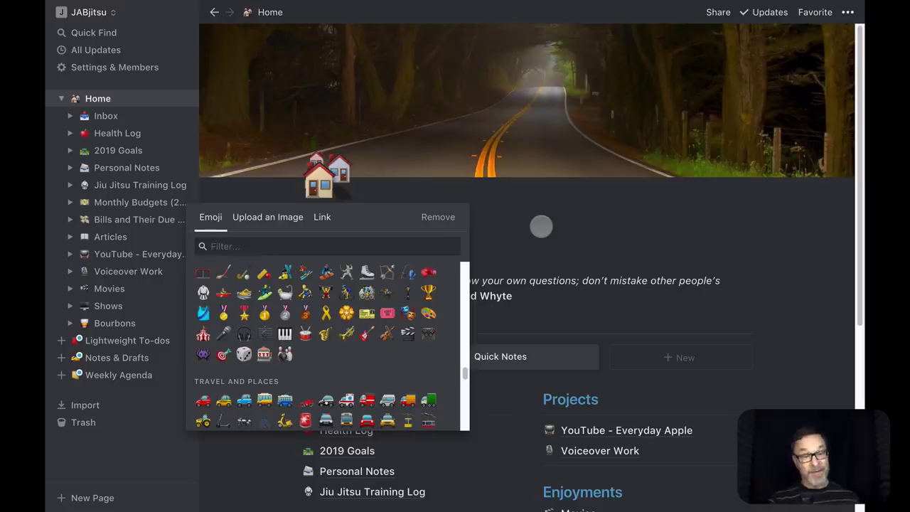
left_click(541, 226)
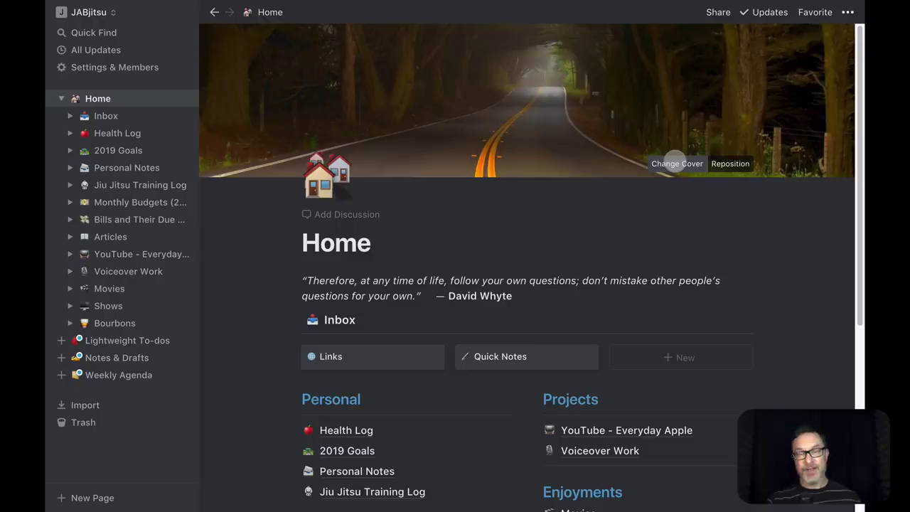
Browse the gallery of cover images for the Home page and close it without changing the cover.
left_click(675, 162)
scroll(652, 326, "down", 5)
scroll(652, 326, "down", 10)
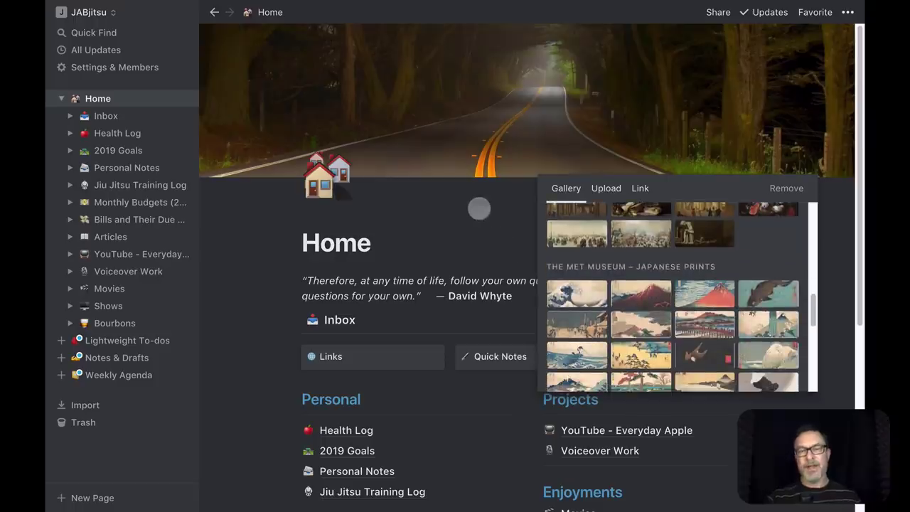
left_click(480, 208)
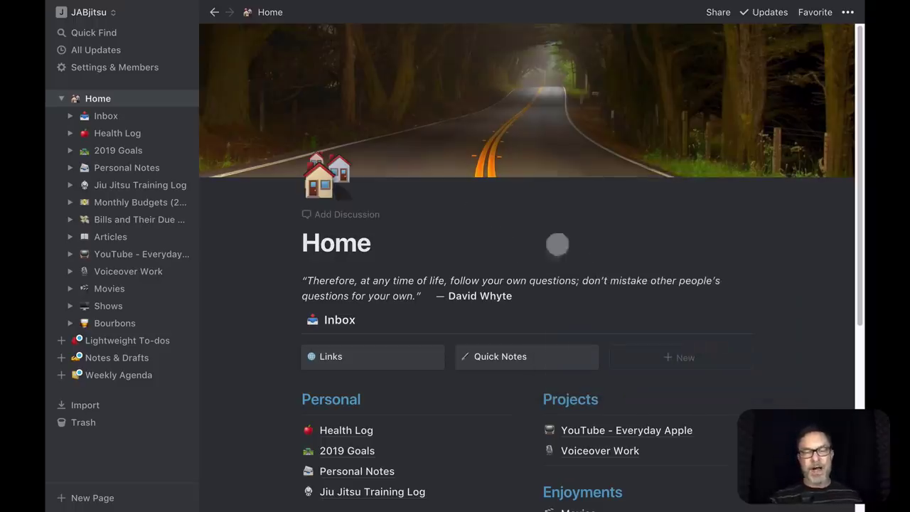
mouse_move(540, 347)
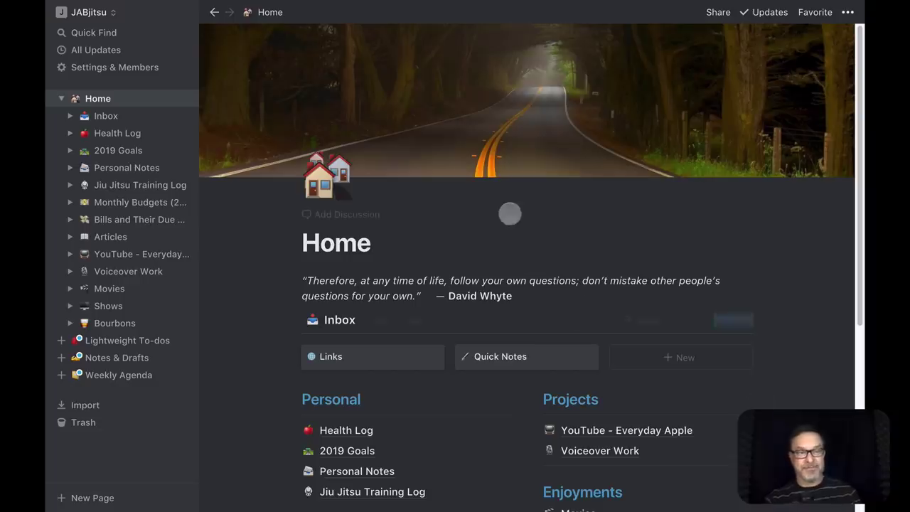
Collapse the subpages nested under Home and look over the Home page's content.
left_click(62, 98)
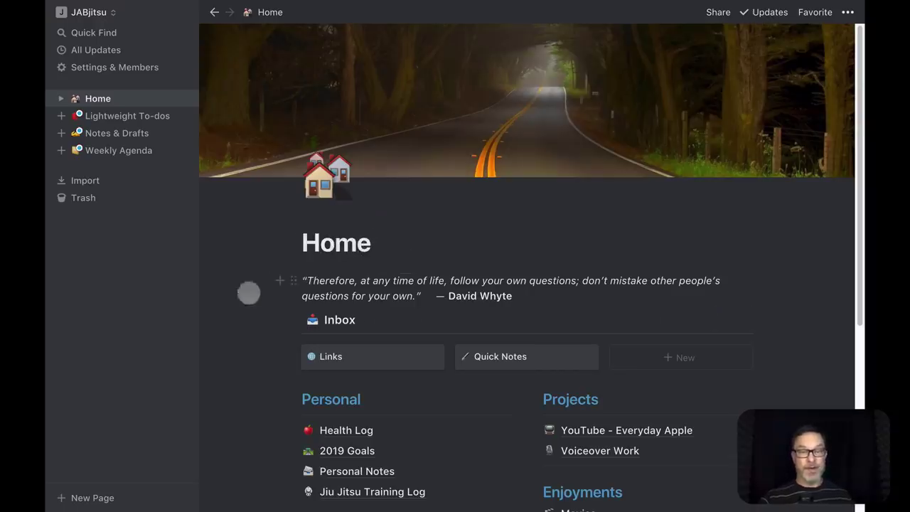
scroll(238, 305, "down", 3)
scroll(302, 180, "up", 2)
left_click(324, 225)
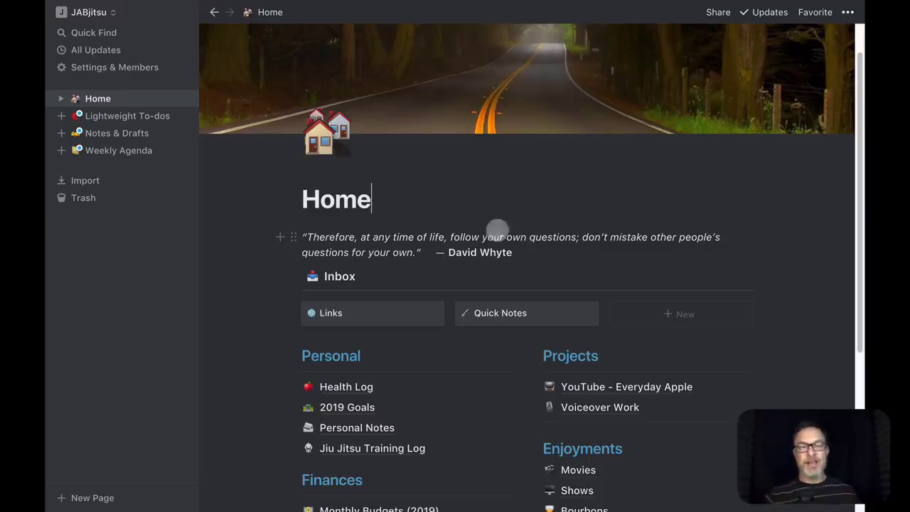
scroll(265, 295, "down", 1)
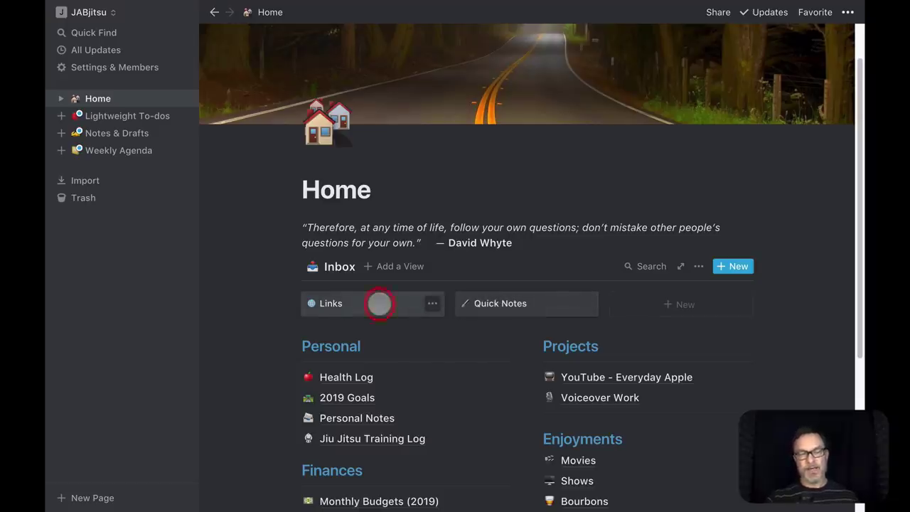
left_click(379, 303)
scroll(276, 329, "down", 1)
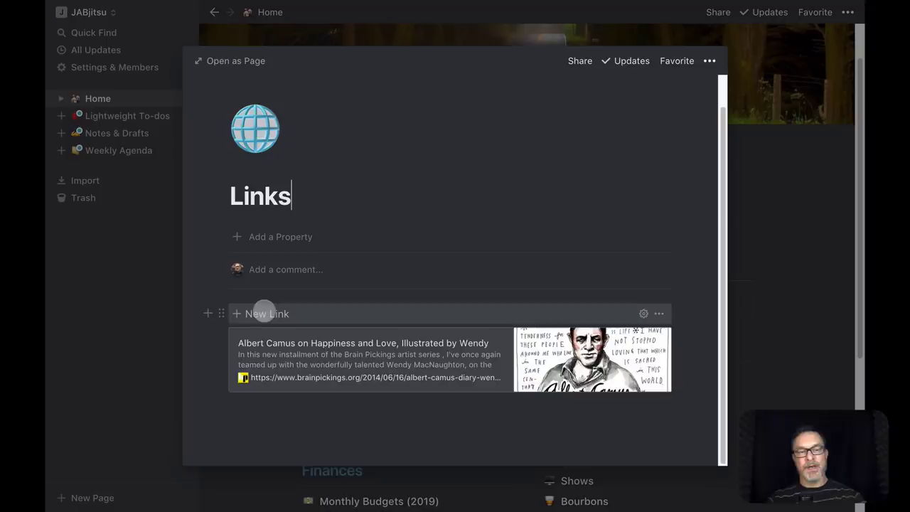
left_click(263, 312)
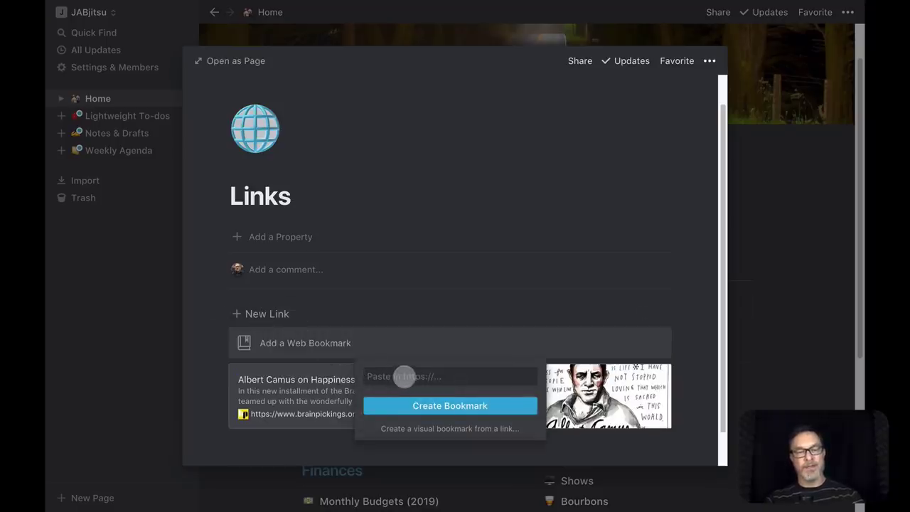
type("http")
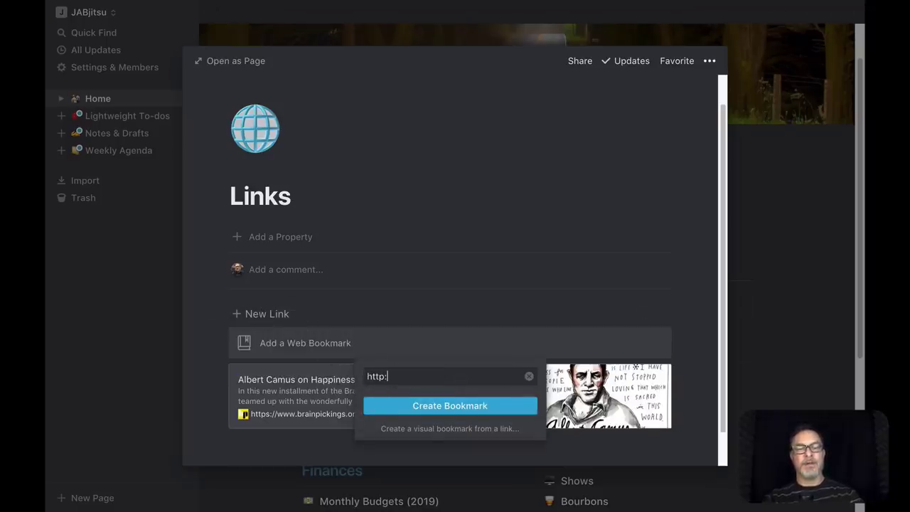
type("://apple.com")
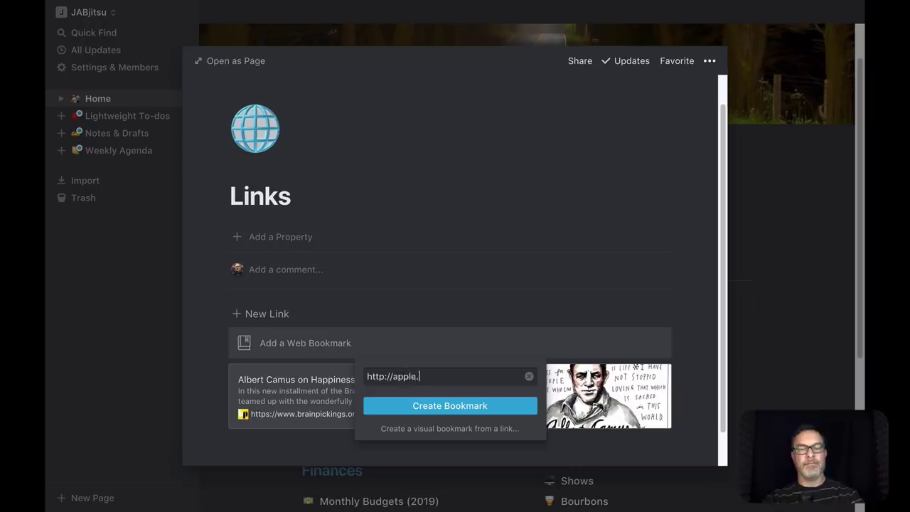
key("Return")
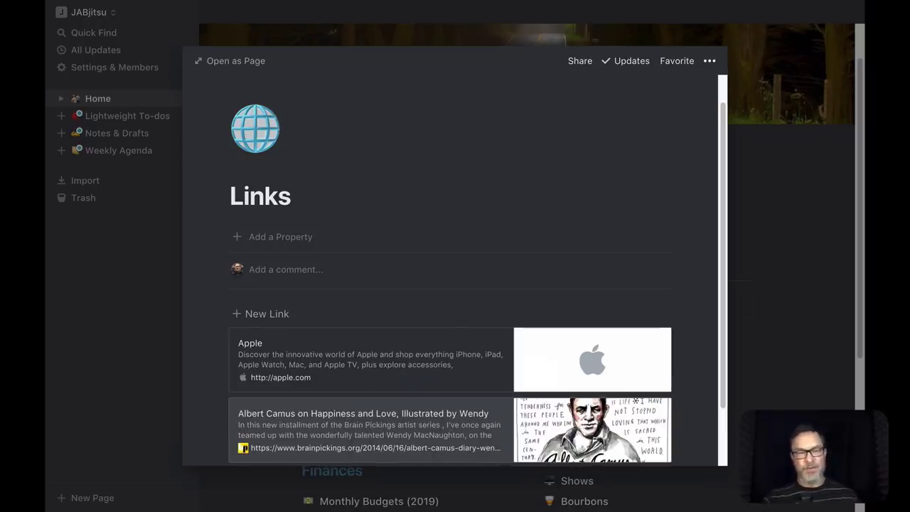
scroll(200, 374, "down", 1)
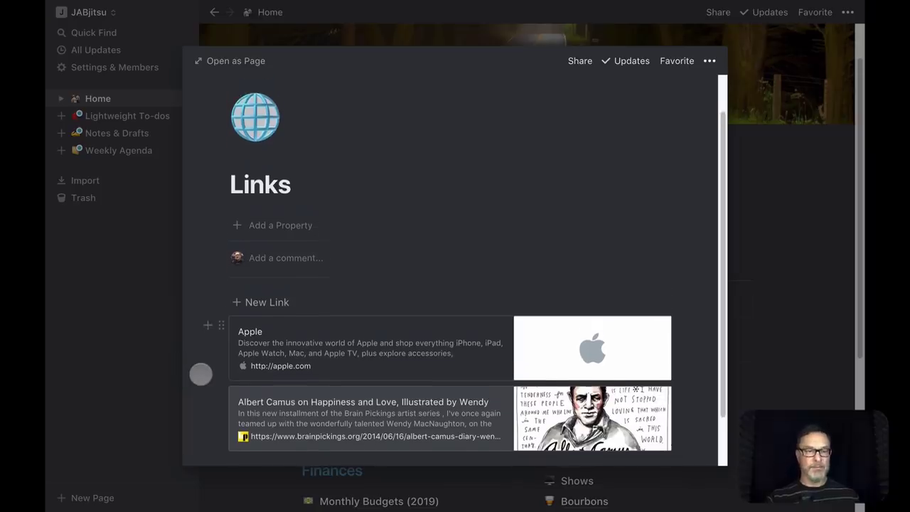
scroll(201, 373, "up", 2)
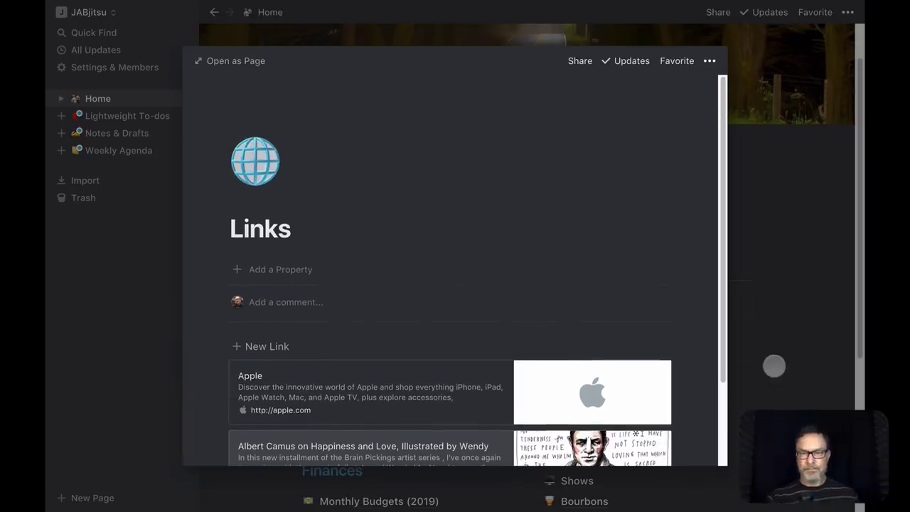
left_click(774, 365)
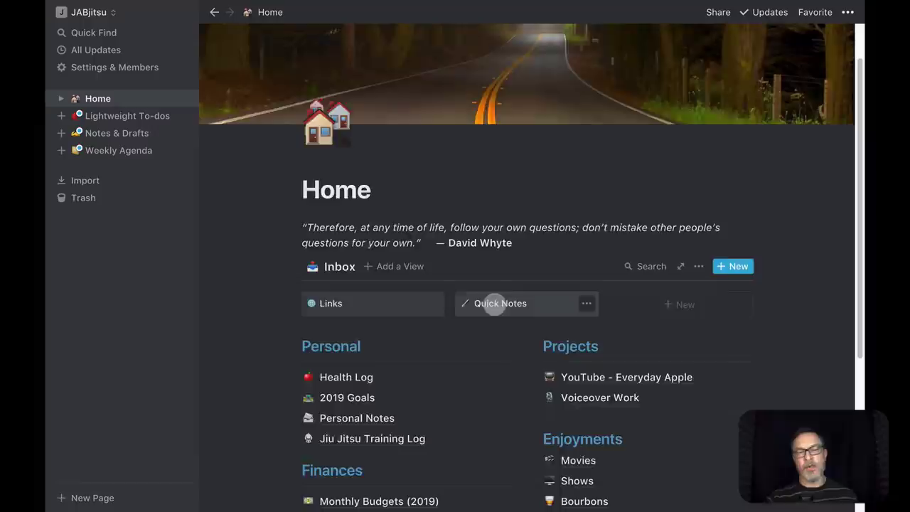
Open the Quick Notes page from the Inbox and add a plain text line reading "Typing" below the bulleted notes.
left_click(495, 304)
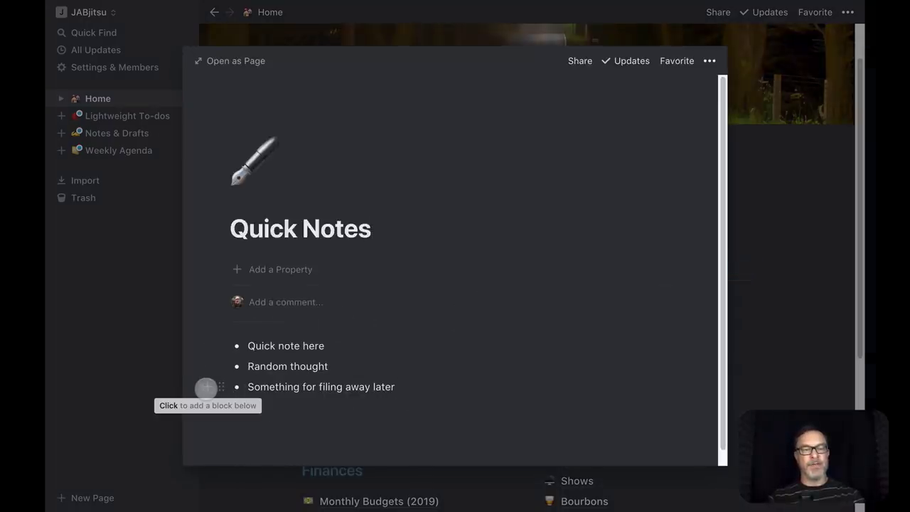
left_click(207, 387)
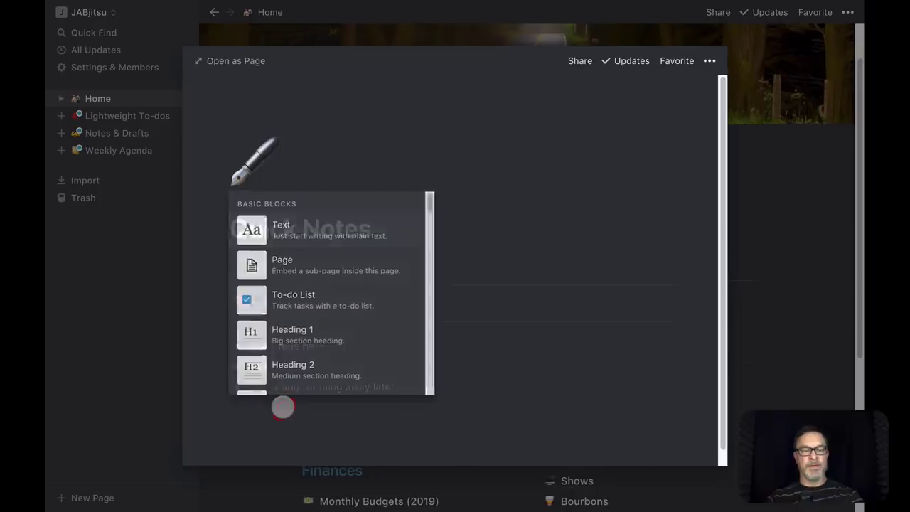
left_click(282, 406)
key("Return")
type("Ty")
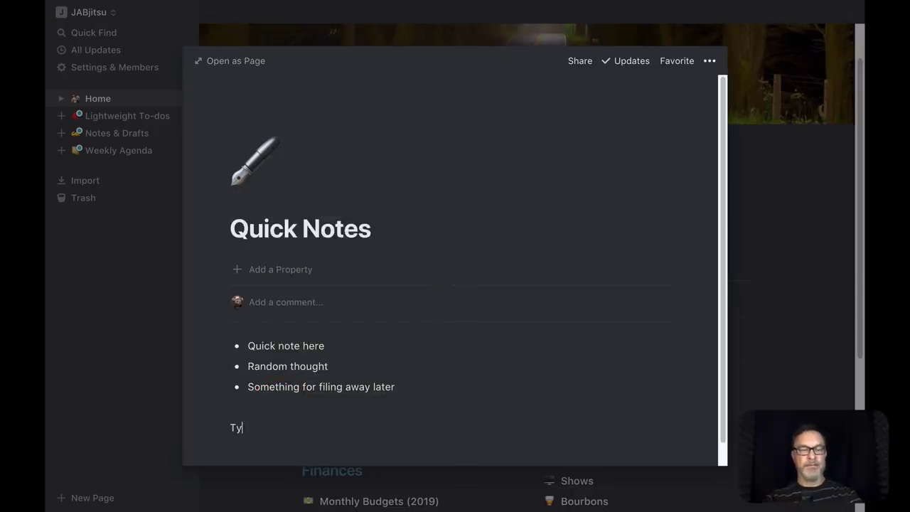
type("ping")
Add a bullet reading "new thing" after "Something for filing away later" in Quick Notes.
left_click(407, 392)
key("Return")
type("new thing")
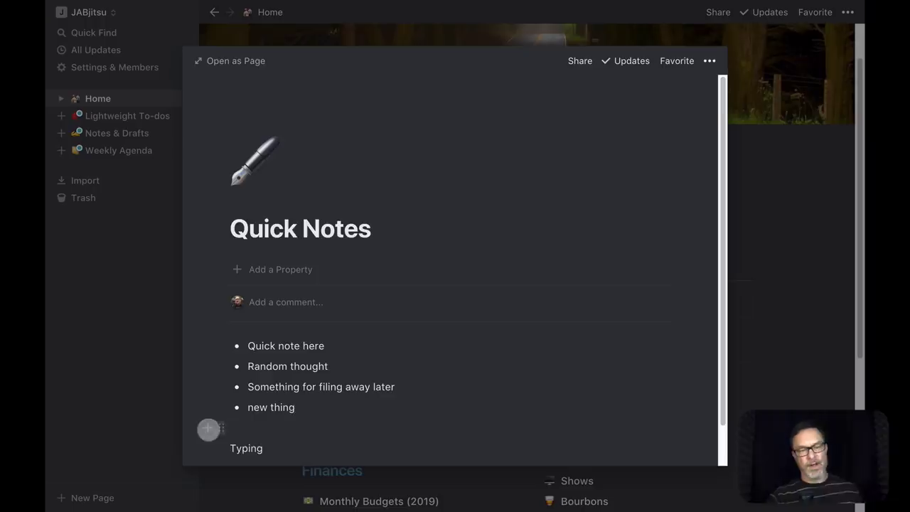
Insert a To-do List block below the "new thing" bullet and move it into a second column beside "Quick note here".
left_click(207, 429)
scroll(313, 366, "down", 1)
scroll(324, 356, "down", 1)
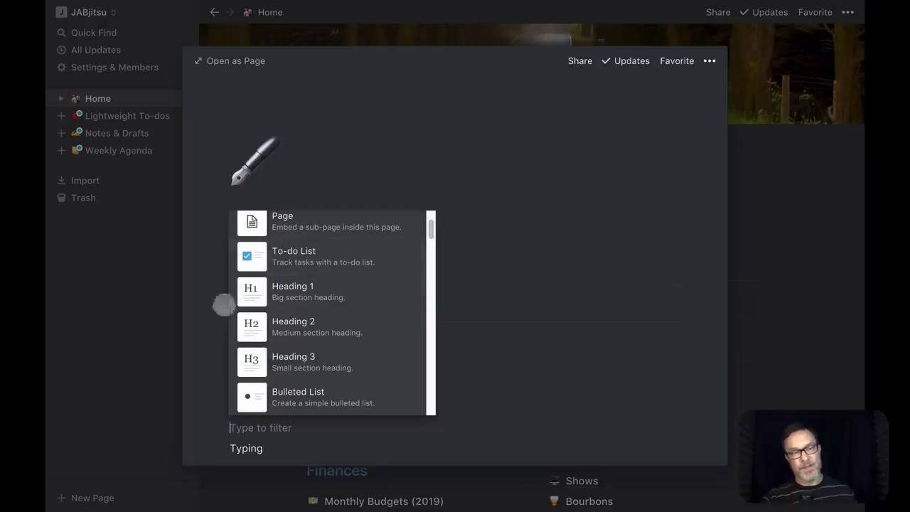
left_click(288, 256)
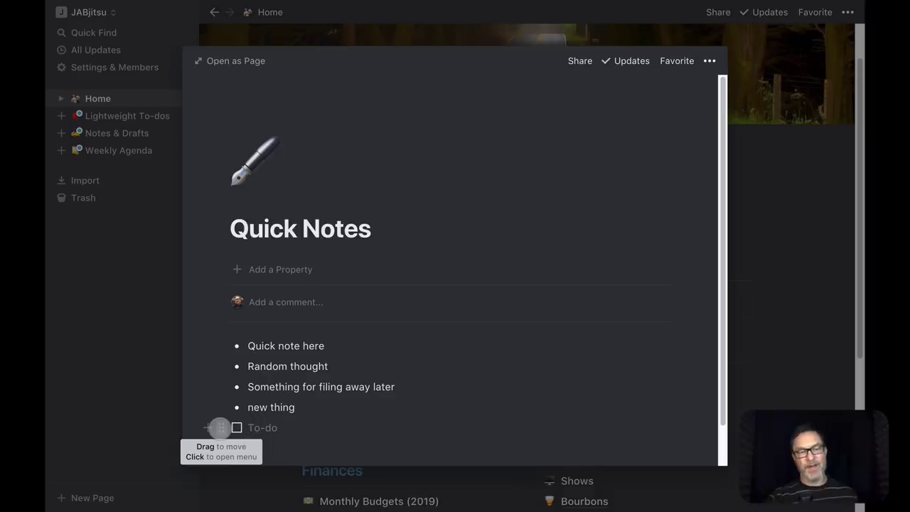
left_click_drag(220, 427, 680, 335)
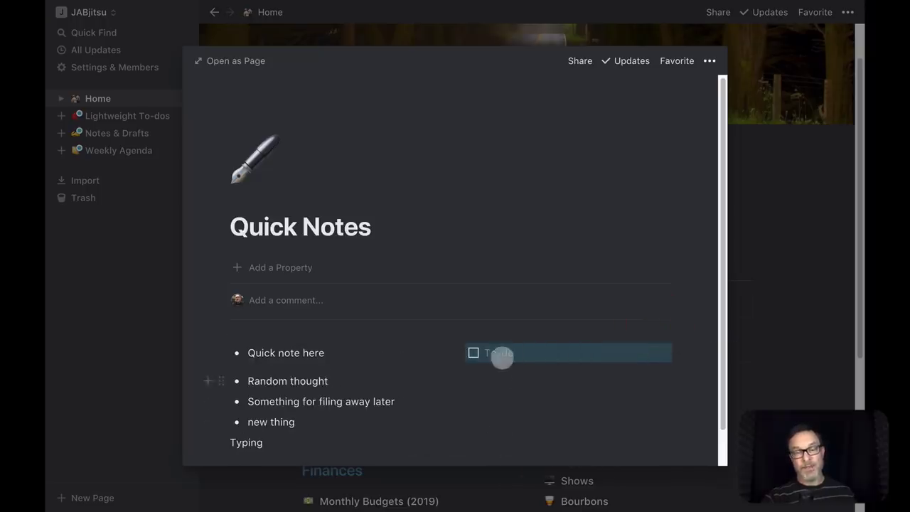
Fill the to-do list with the items "thing 1" and "thing 2", followed by an empty to-do.
left_click(509, 353)
type("thing 1")
key("Return")
type("thing 2")
key("Return")
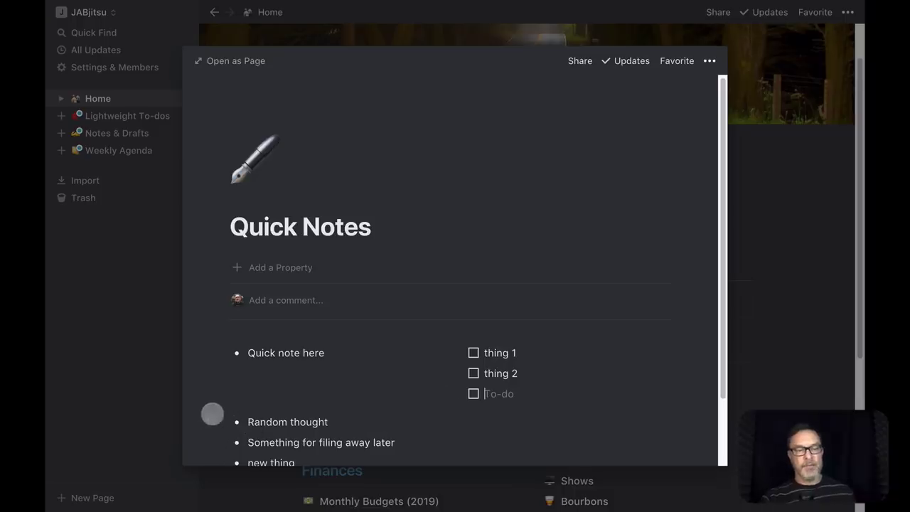
Move the three remaining bullets and the "Typing" line together under "Quick note here" in the first column, and close Quick Notes.
scroll(223, 420, "down", 2)
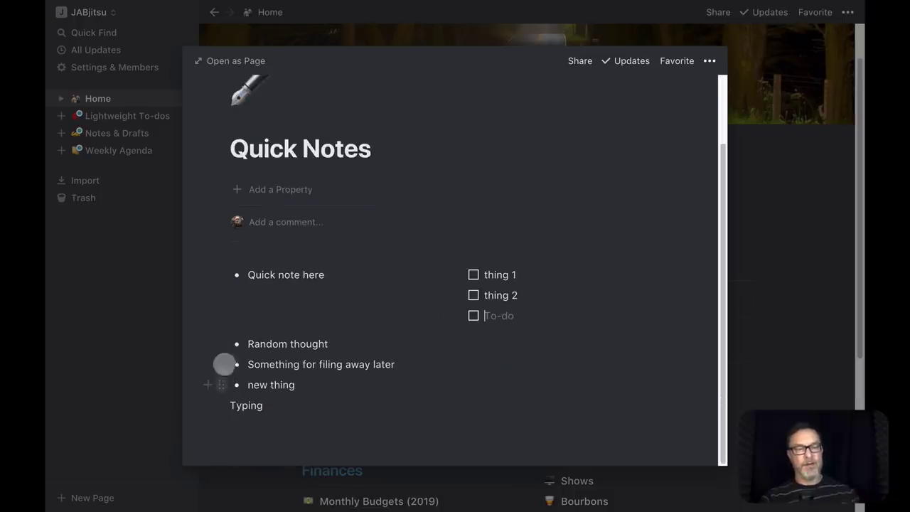
left_click_drag(199, 341, 294, 424)
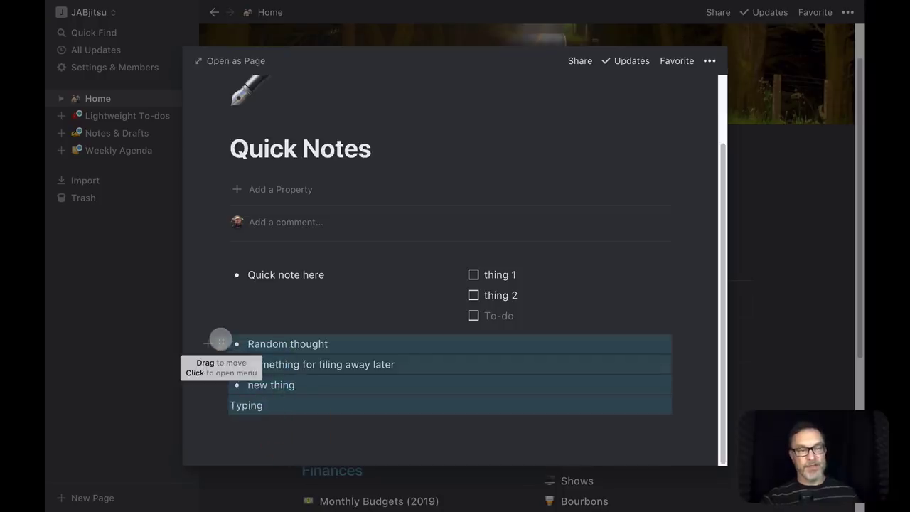
left_click_drag(219, 339, 240, 278)
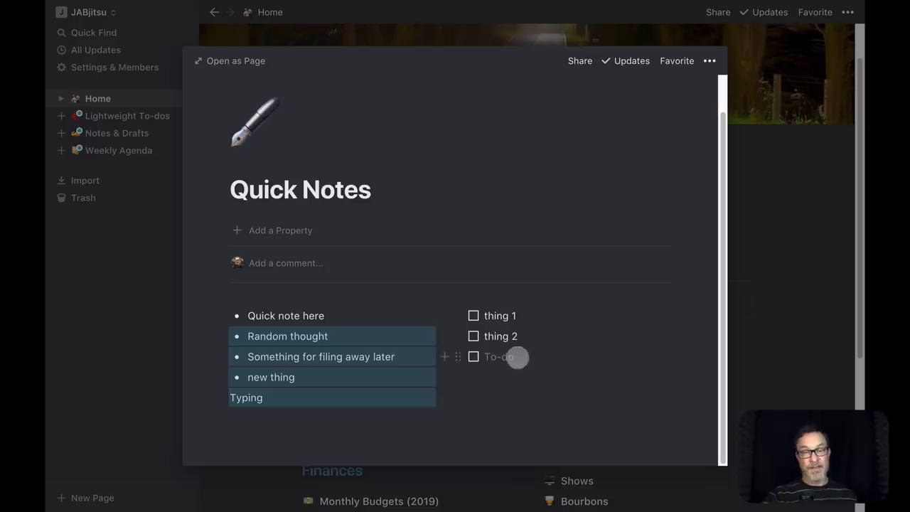
left_click(533, 420)
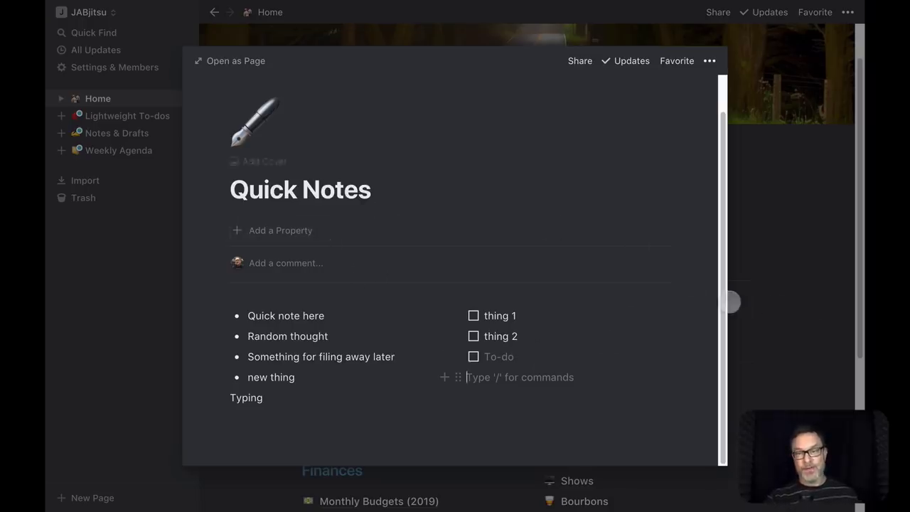
left_click(803, 338)
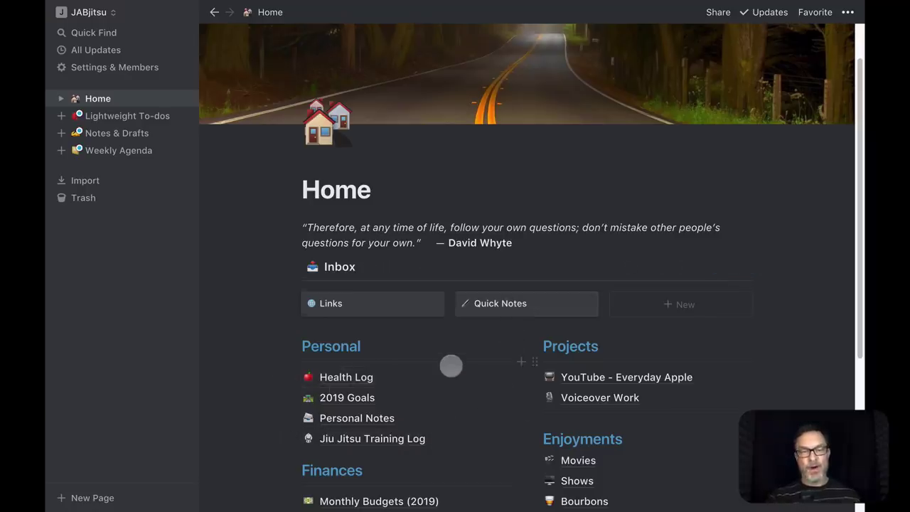
Open the Health Log from the Home page's Personal section, look through all its table columns, and return to Home.
scroll(451, 365, "down", 3)
scroll(451, 365, "down", 3)
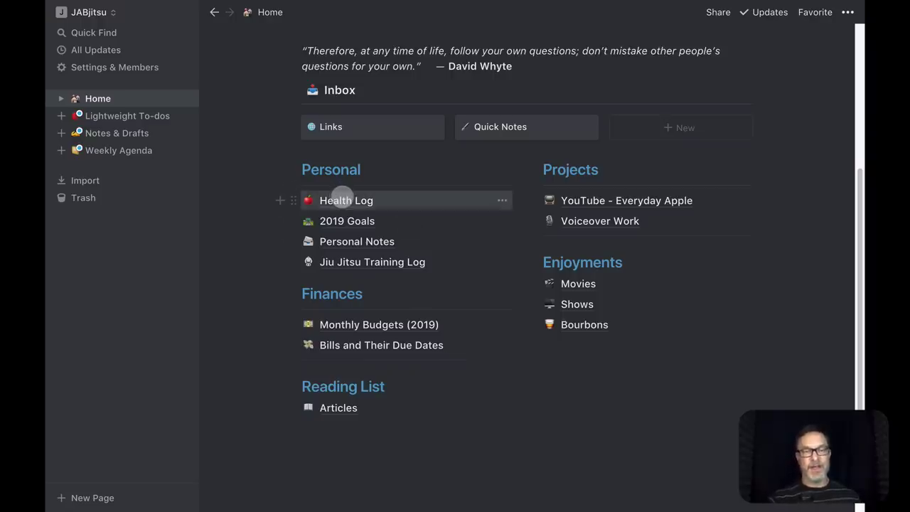
left_click(342, 196)
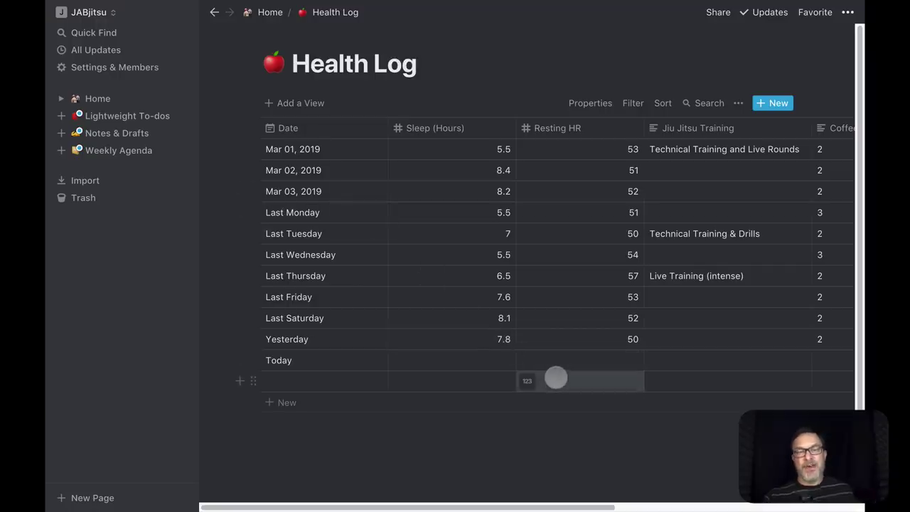
scroll(559, 338, "right", 5)
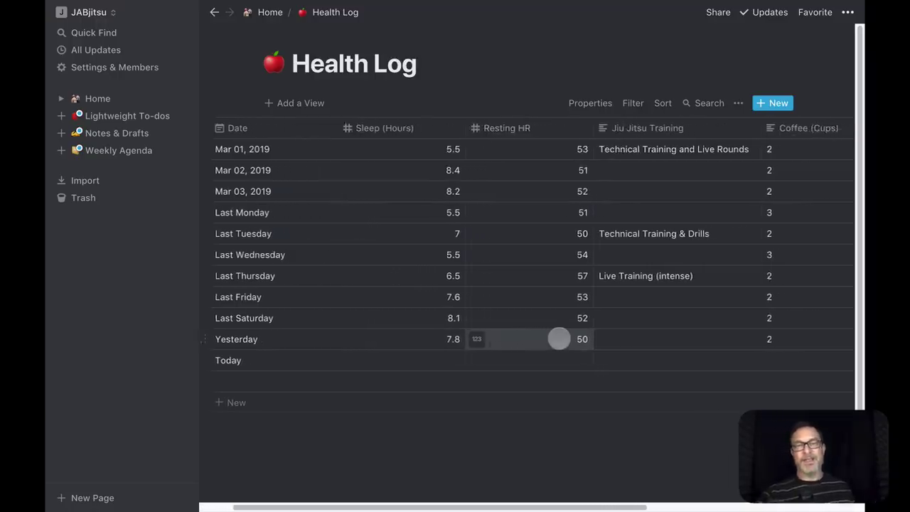
scroll(558, 339, "right", 5)
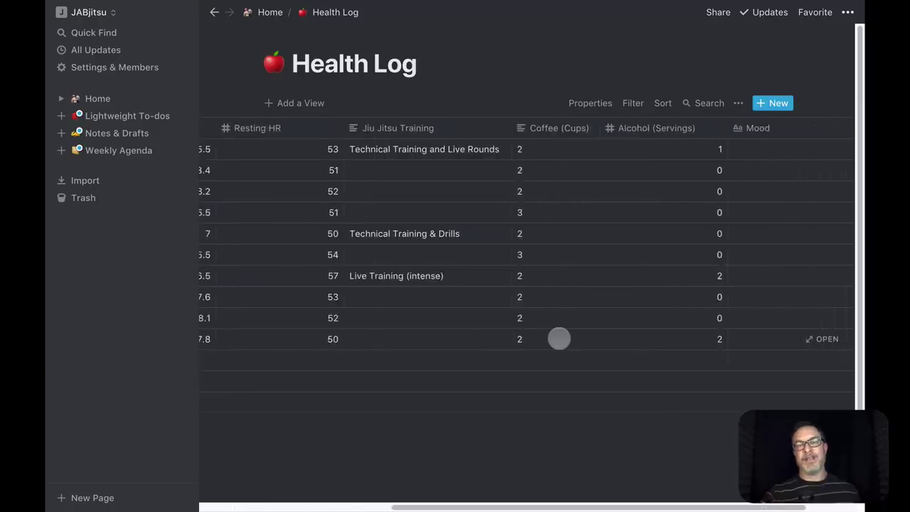
scroll(658, 290, "right", 1)
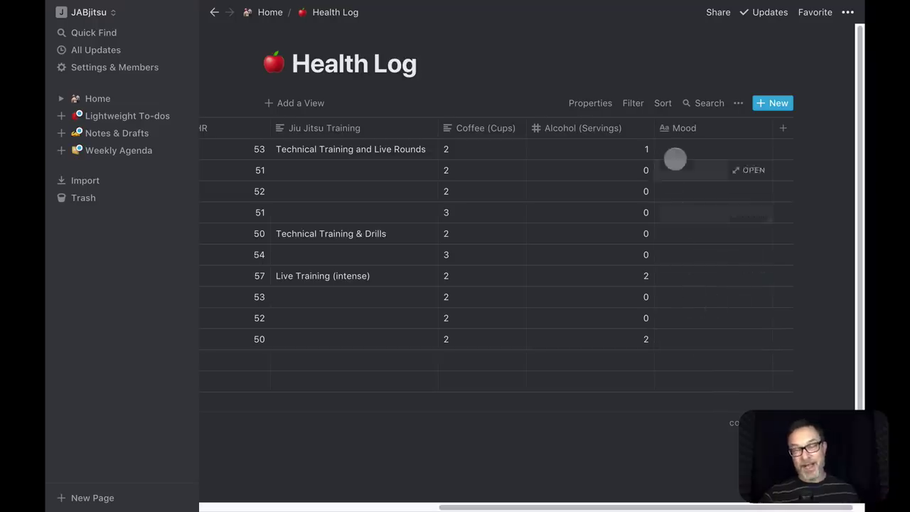
scroll(680, 337, "left", 9)
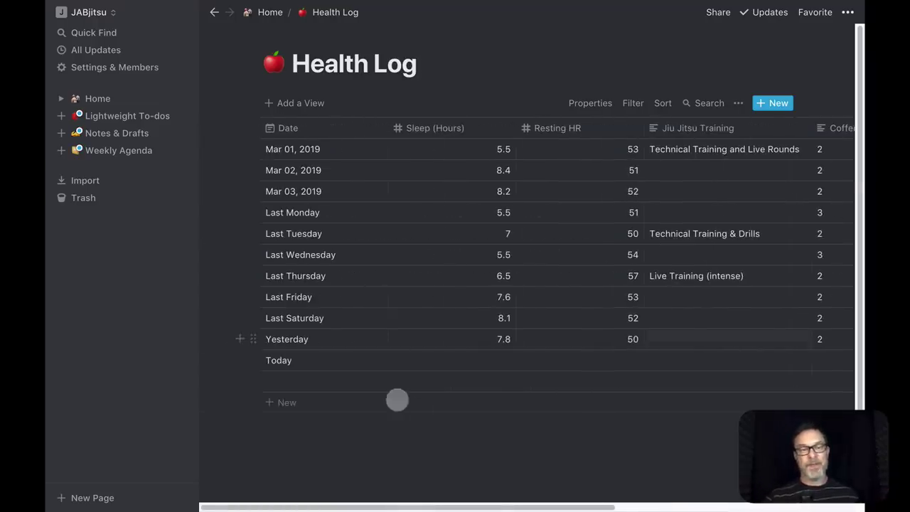
left_click(214, 12)
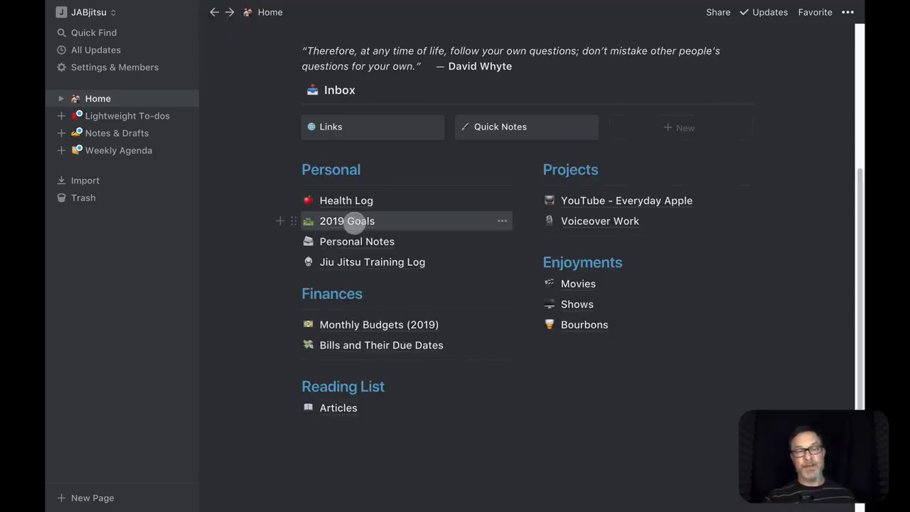
Open the 2019 Goals gallery, review the photo and checklist in the Jiu Jitsu Goals card, and return to Home.
left_click(353, 221)
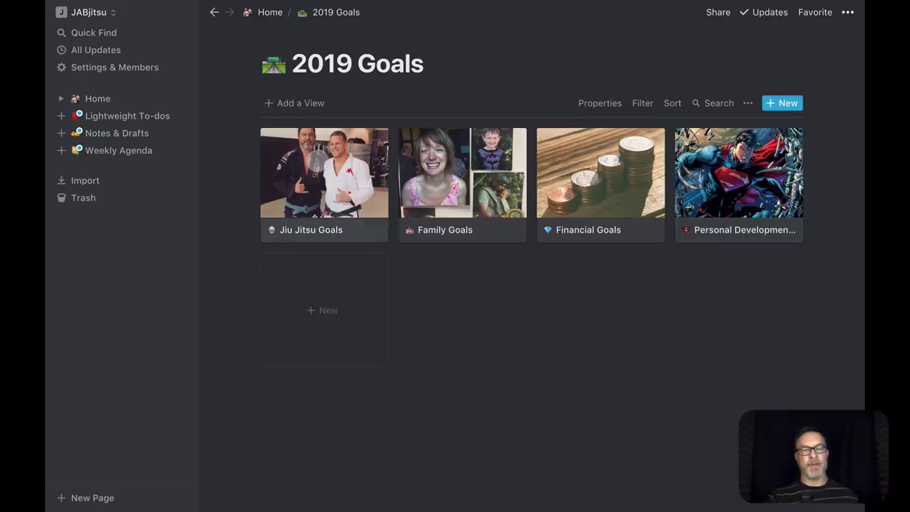
left_click(317, 159)
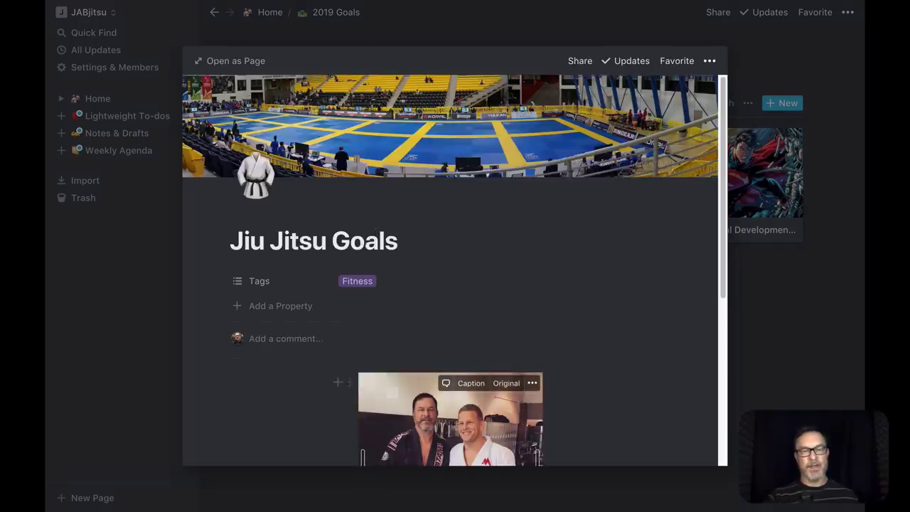
scroll(360, 373, "down", 5)
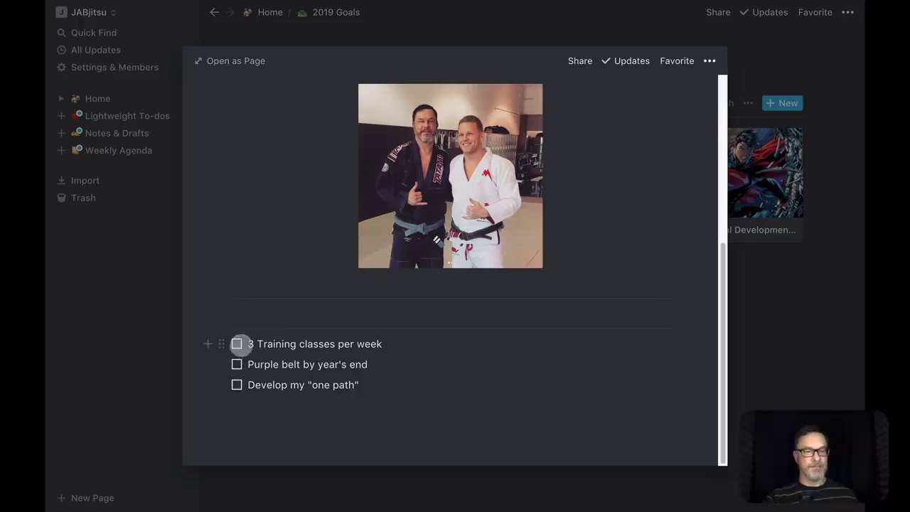
left_click(804, 352)
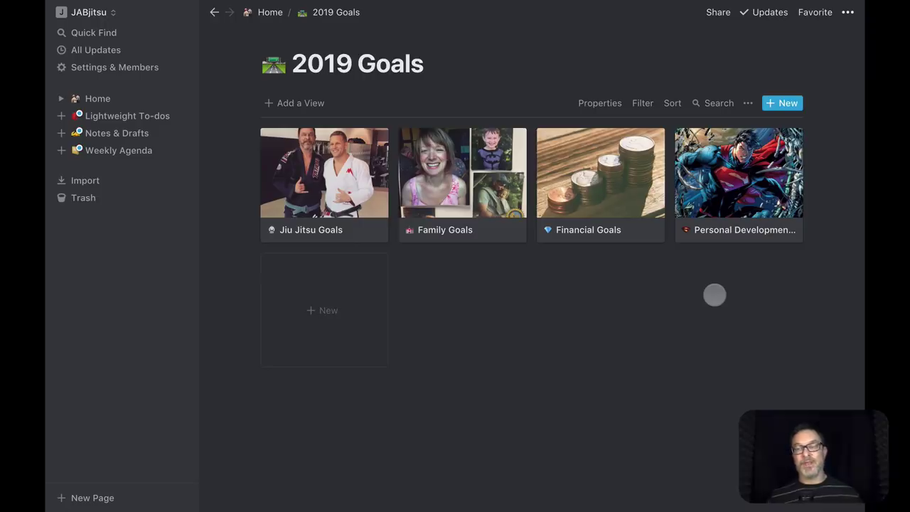
left_click(211, 12)
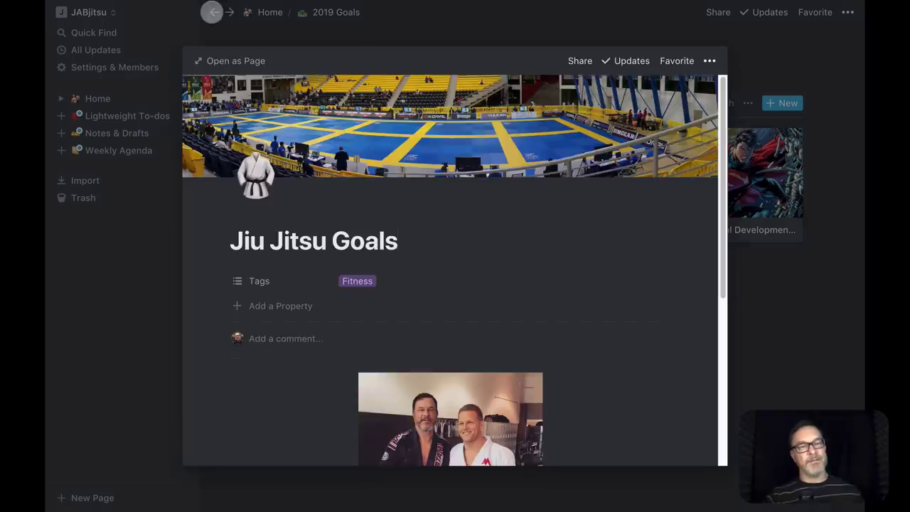
left_click(211, 12)
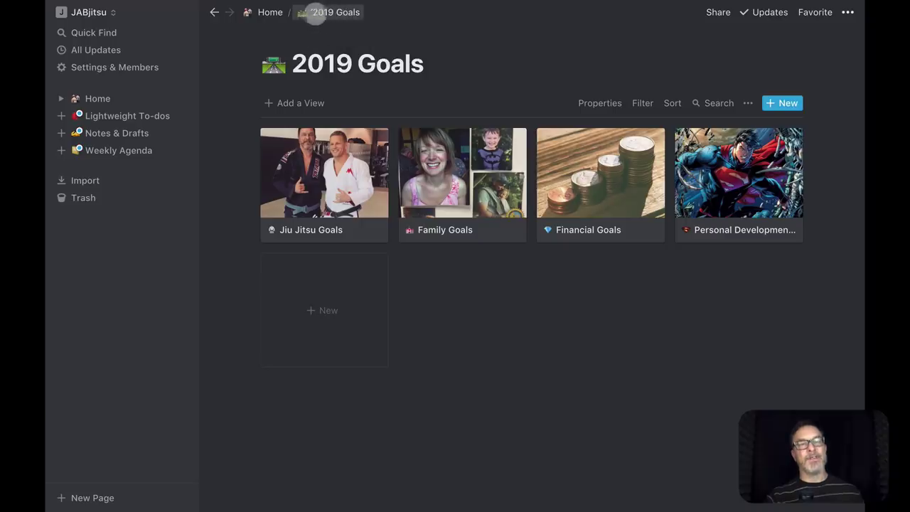
left_click(268, 12)
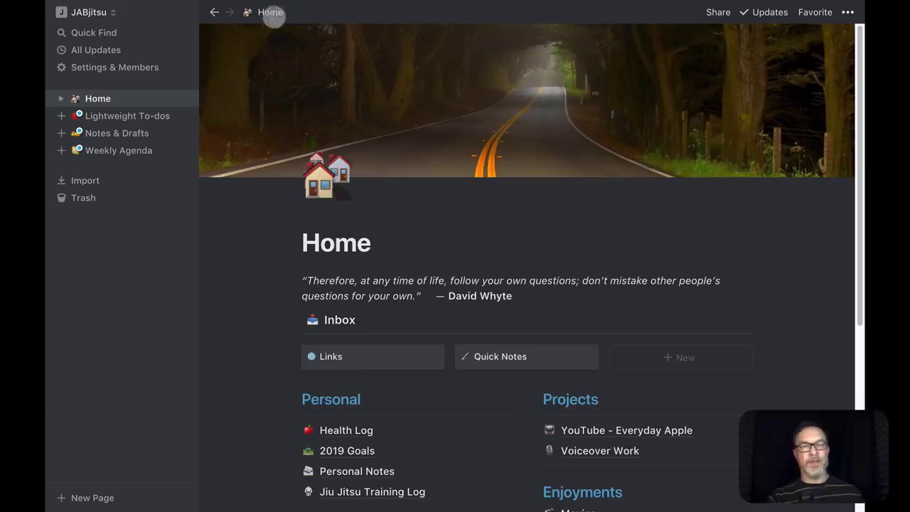
Open the YouTube - Everyday Apple project from Home and look through its Episode Development and Related Notes lists.
scroll(244, 314, "down", 4)
scroll(354, 358, "down", 2)
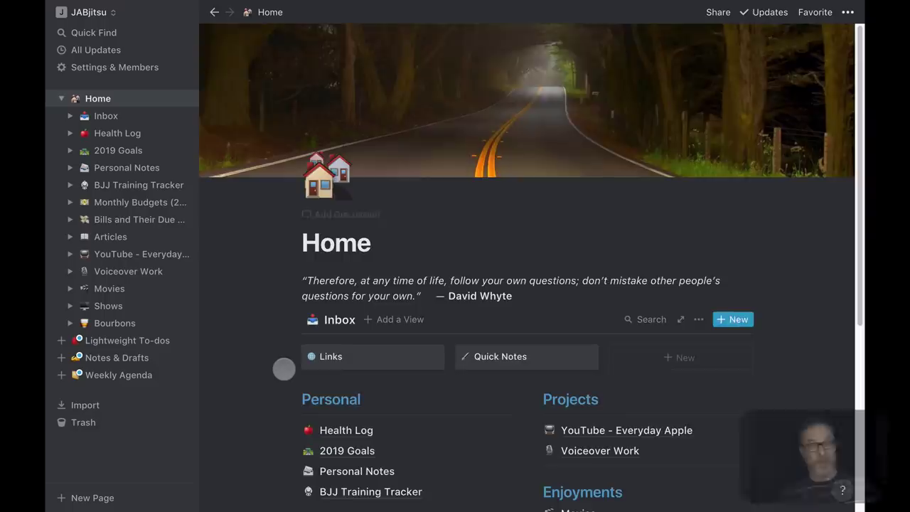
scroll(280, 368, "down", 4)
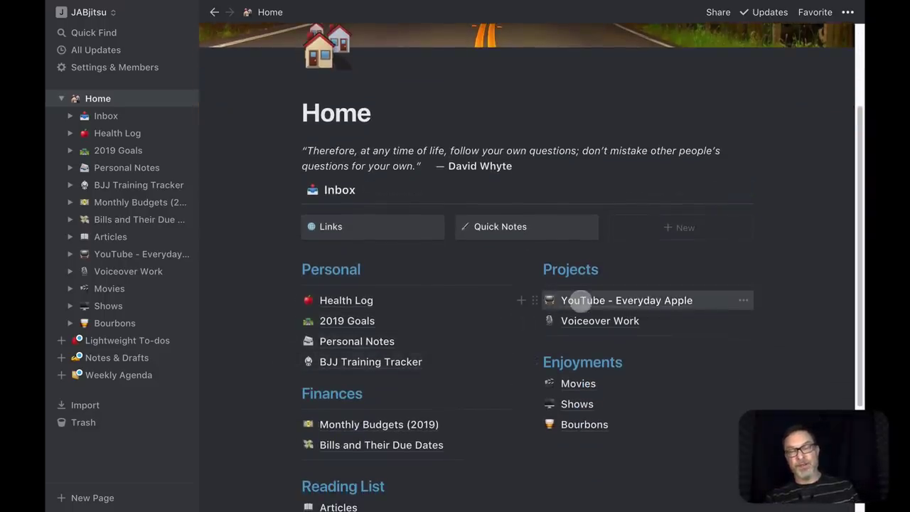
left_click(582, 300)
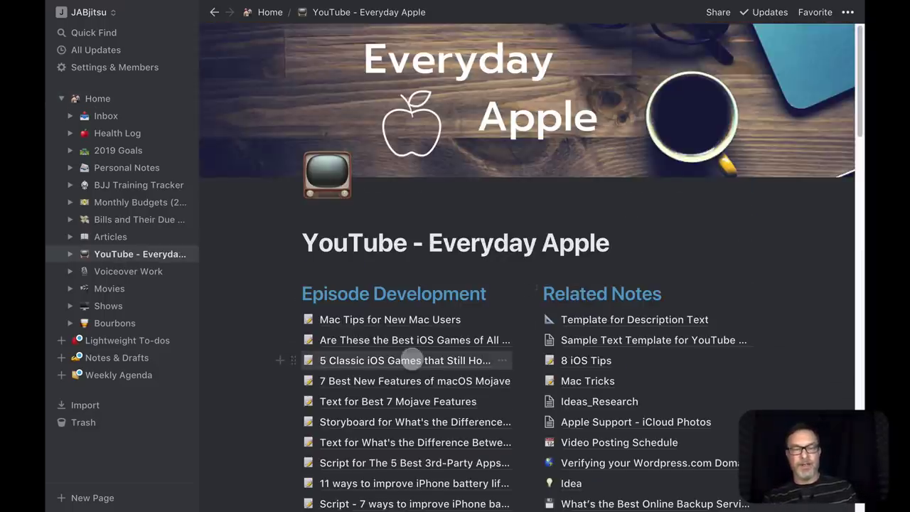
scroll(412, 357, "down", 3)
scroll(412, 358, "down", 5)
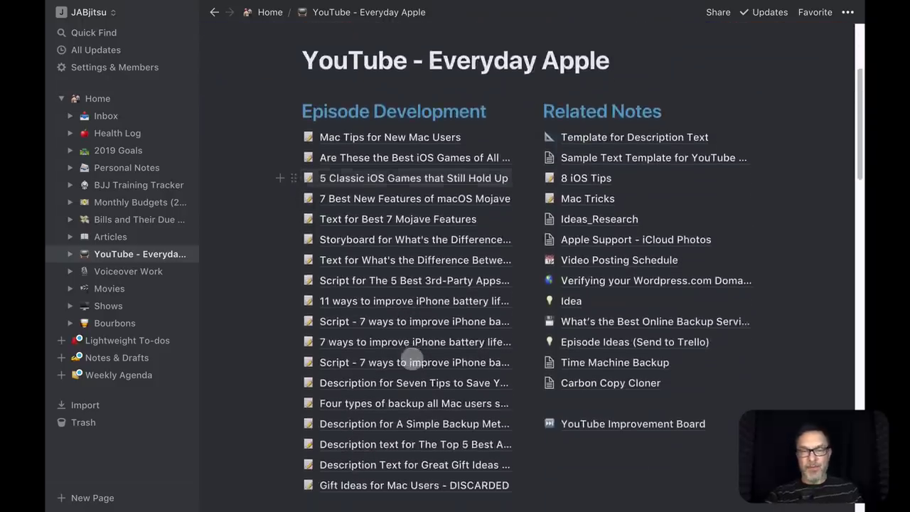
scroll(415, 359, "up", 2)
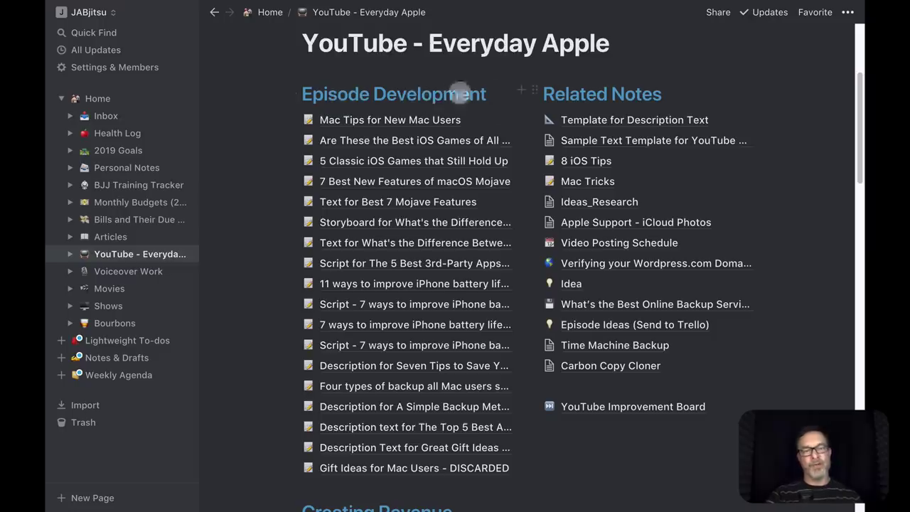
scroll(313, 284, "up", 1)
scroll(311, 288, "up", 4)
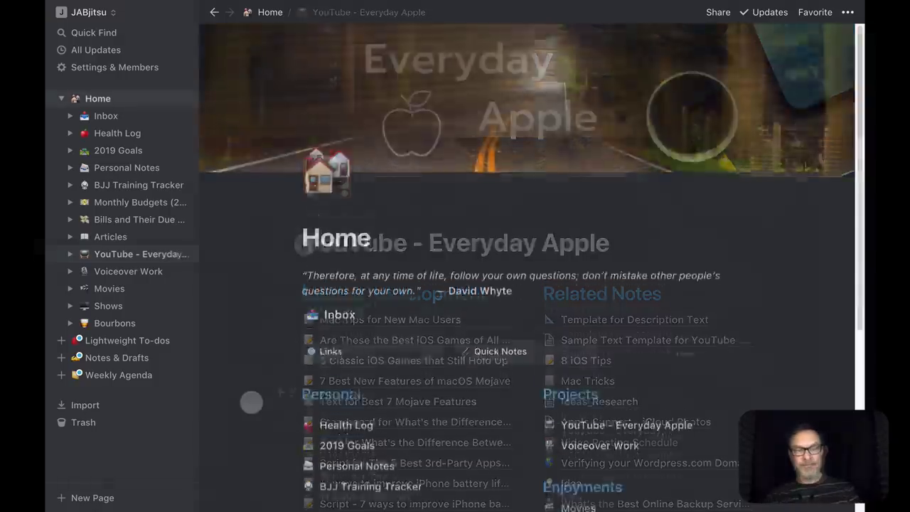
Open the Monthly Budgets (2019) page from the Finances section of Home.
scroll(252, 402, "down", 3)
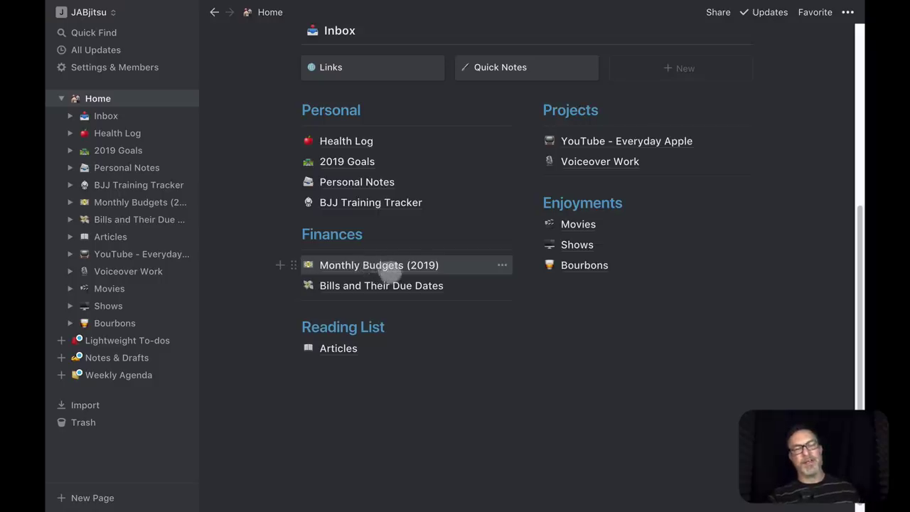
left_click(375, 265)
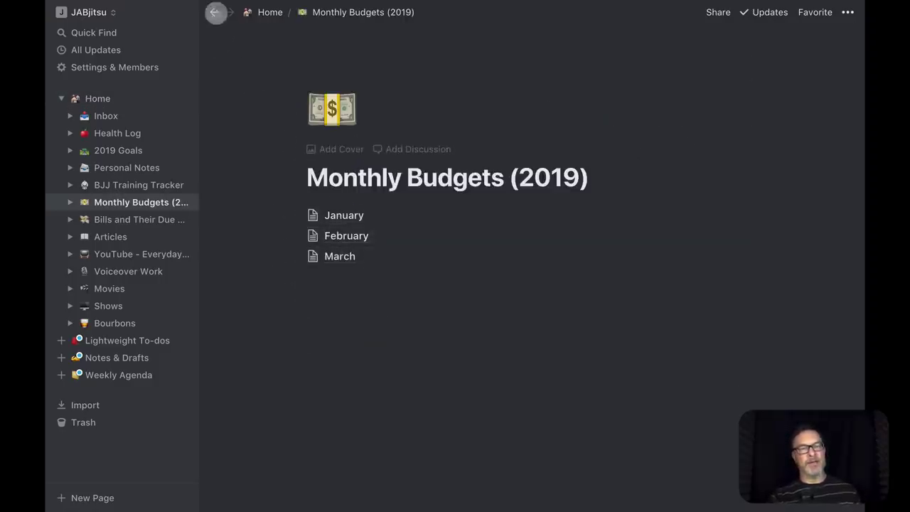
Return to Home, open the Movies page from the Enjoyments section, and look through its Want to Watch list.
left_click(214, 12)
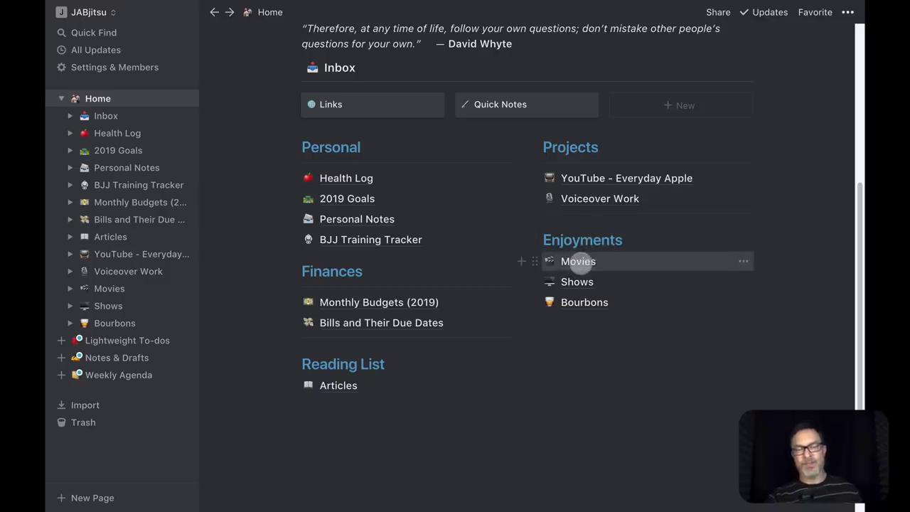
left_click(578, 262)
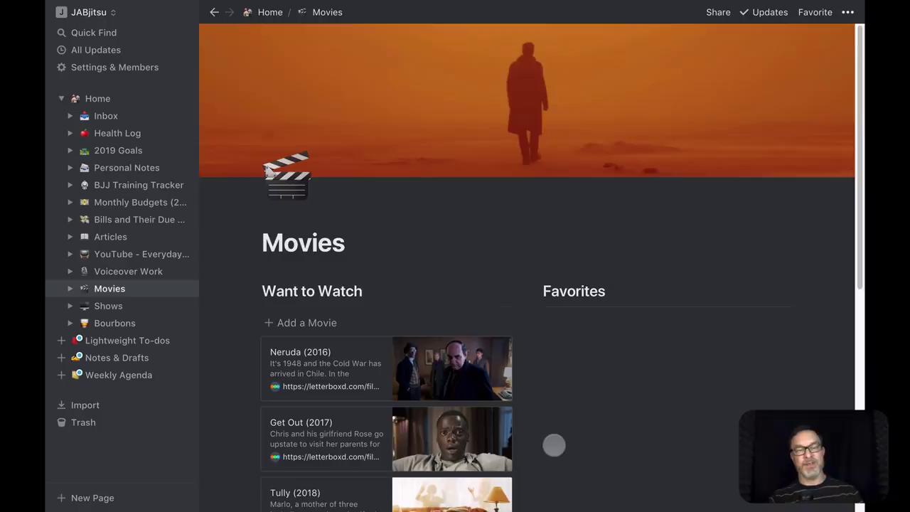
scroll(554, 445, "down", 5)
scroll(554, 445, "down", 4)
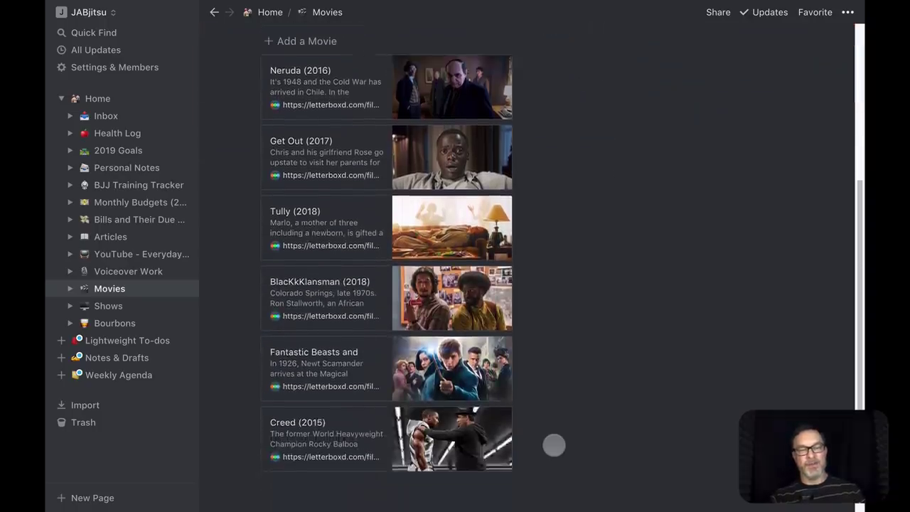
scroll(553, 445, "up", 2)
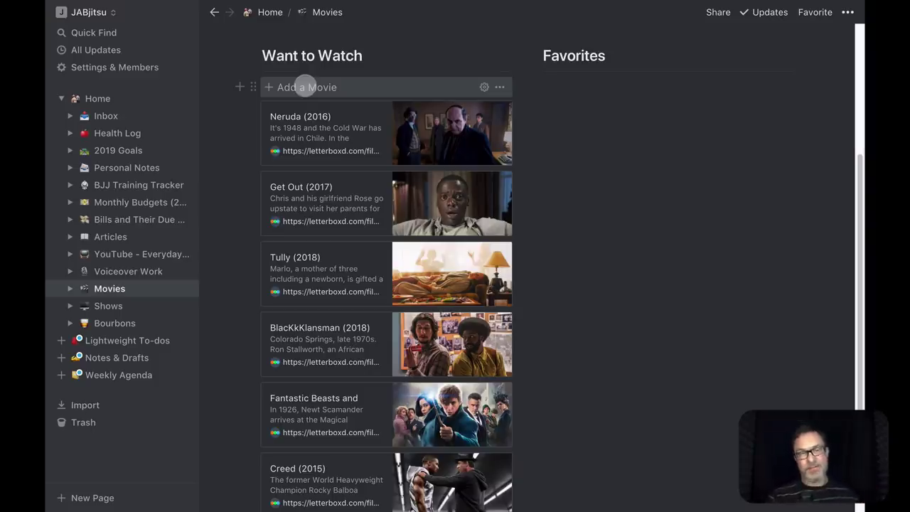
Try the Add a Movie template button in Want to Watch and delete the empty web bookmark it inserts.
left_click(306, 87)
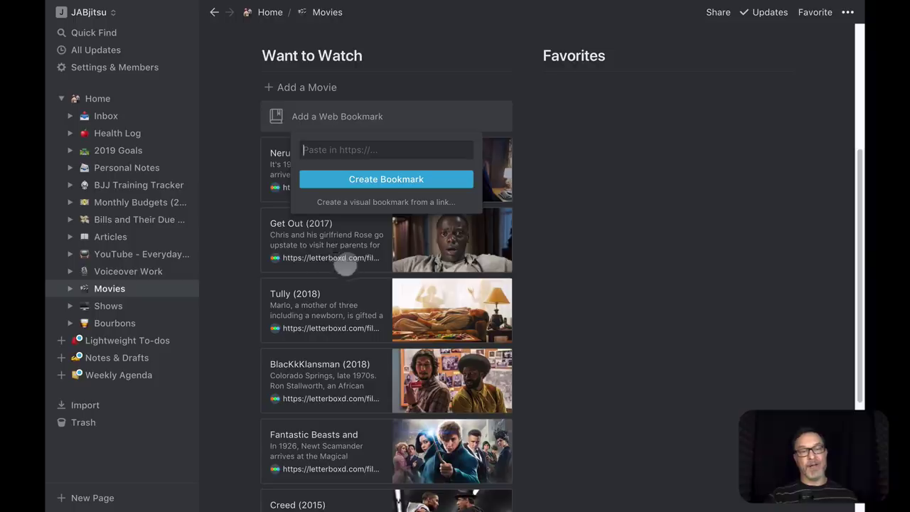
left_click(235, 248)
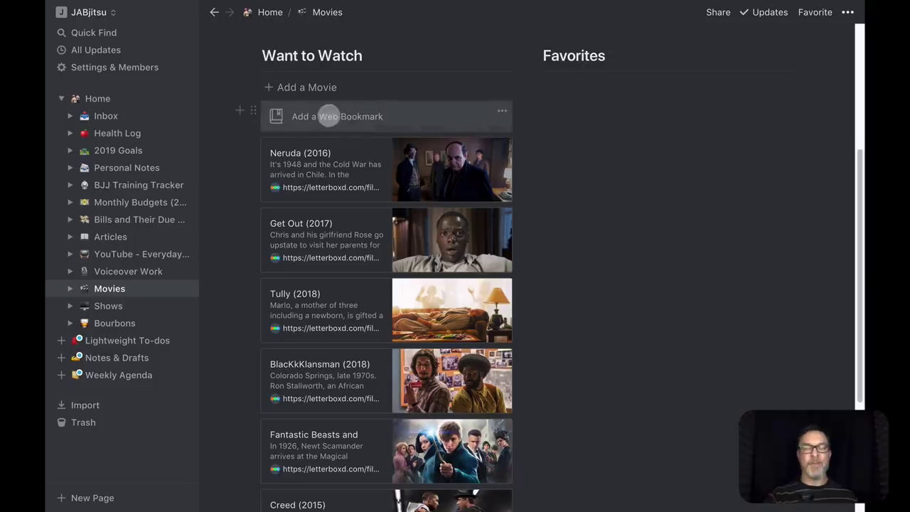
left_click(252, 110)
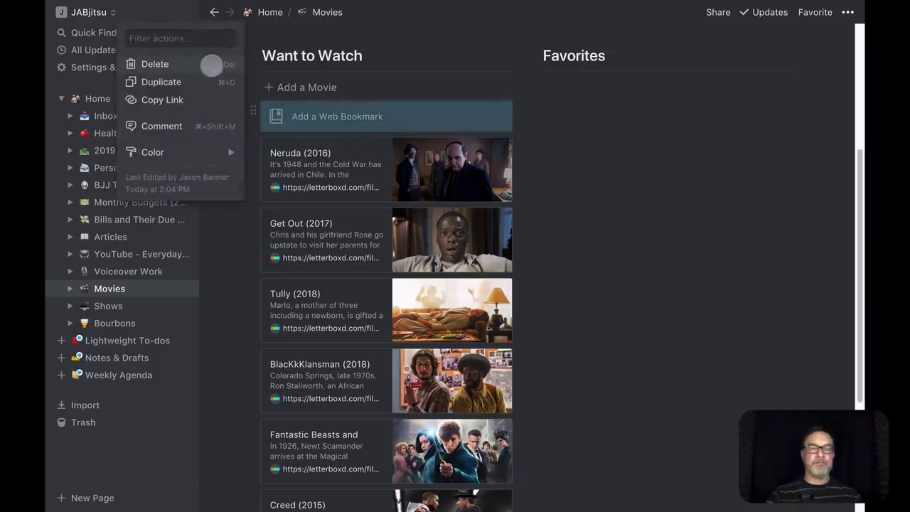
left_click(212, 65)
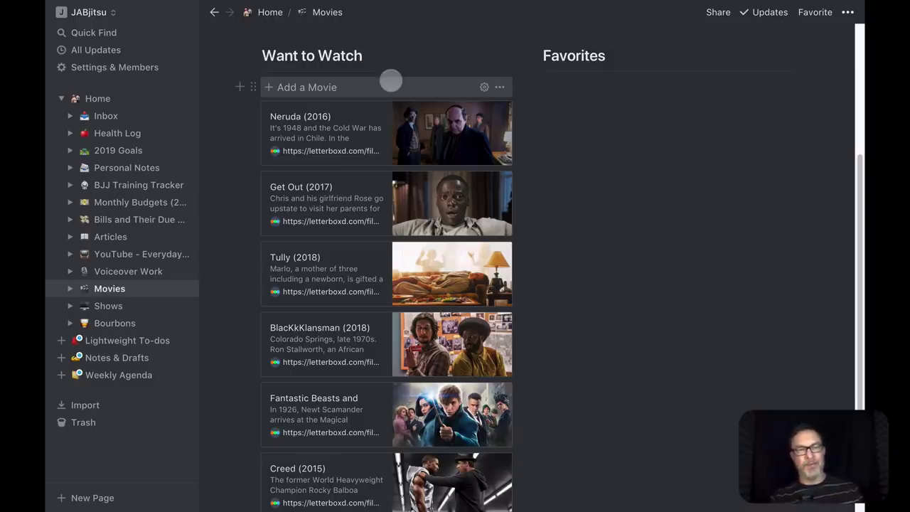
Examine the configuration of the Add a Movie template button, including its name and template block, and close it.
scroll(544, 227, "up", 3)
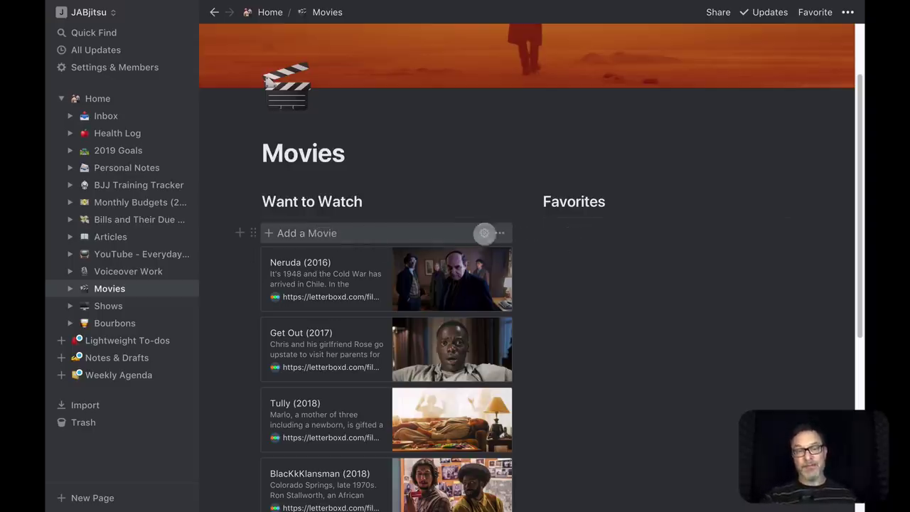
left_click(484, 233)
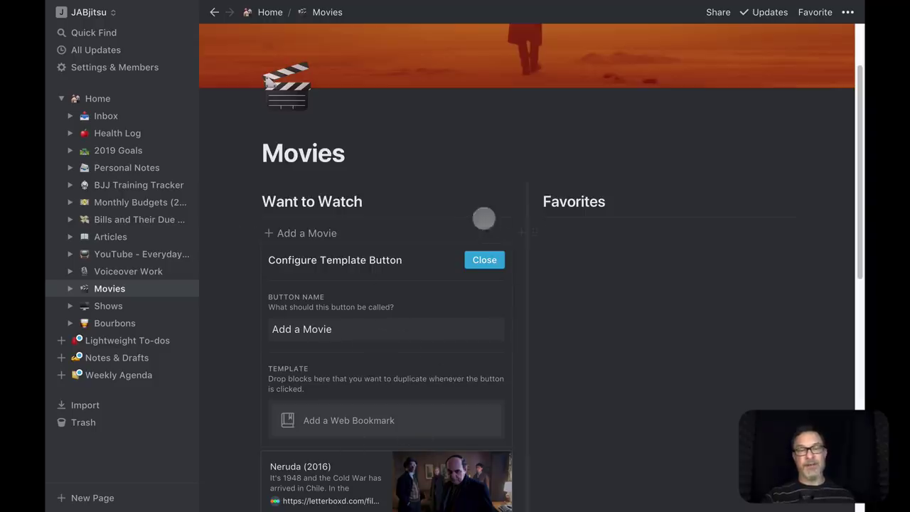
left_click(485, 259)
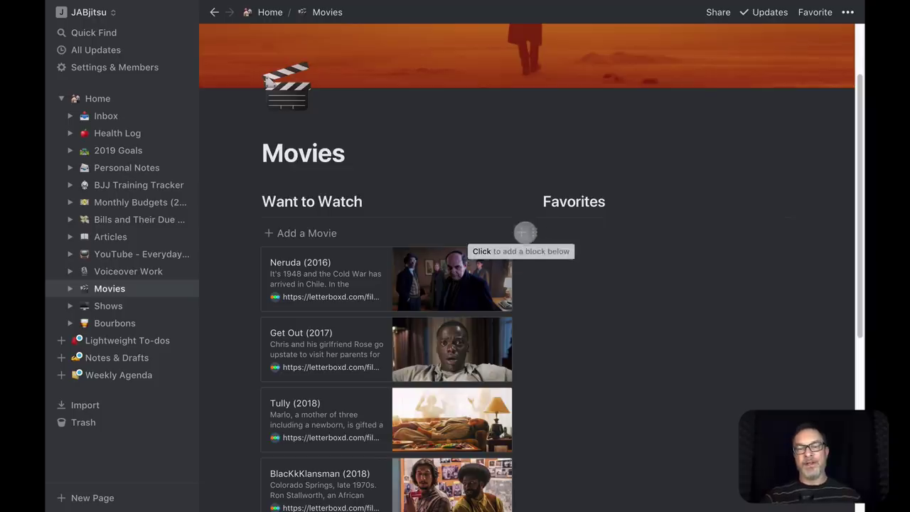
Insert an empty Web Bookmark block under the Favorites heading on the Movies page.
left_click(524, 232)
scroll(617, 313, "down", 5)
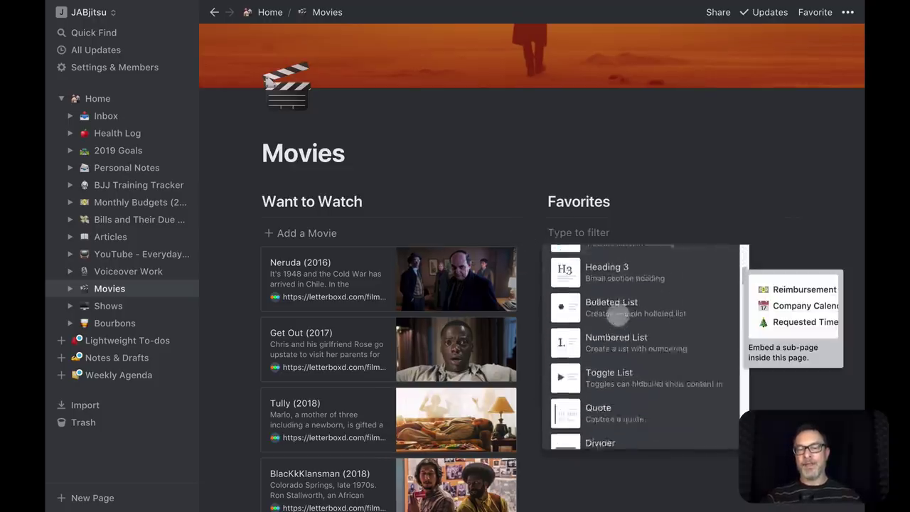
scroll(671, 369, "down", 10)
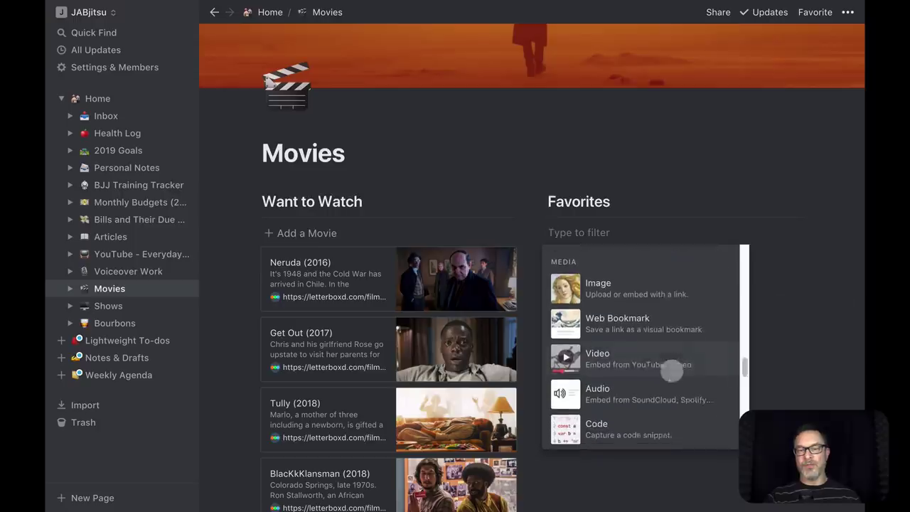
mouse_move(617, 315)
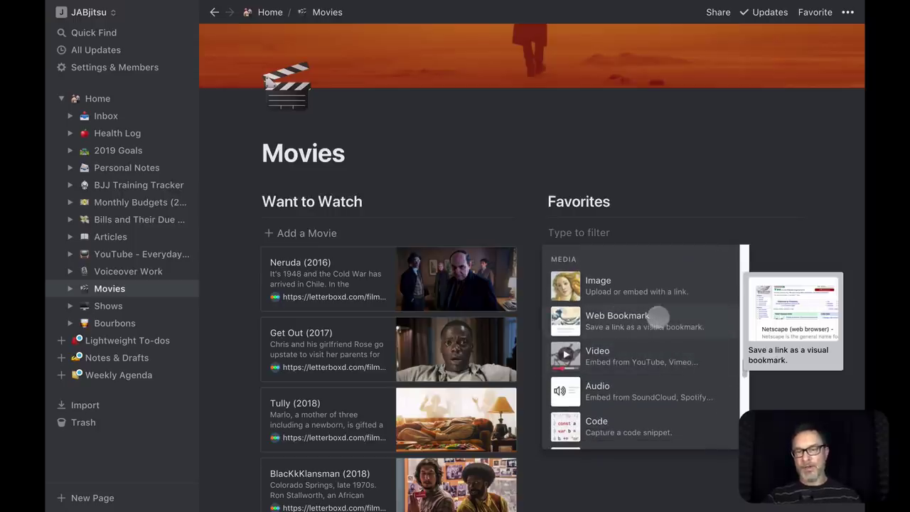
left_click(699, 311)
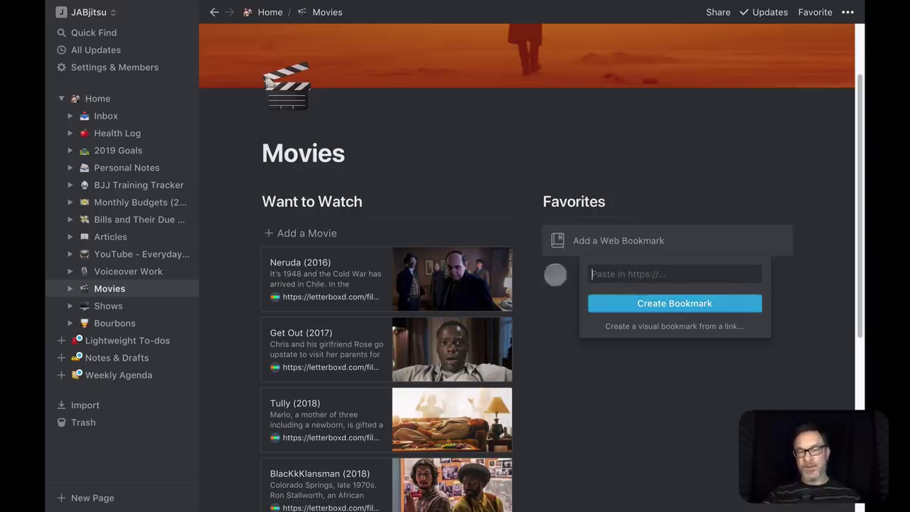
left_click(559, 288)
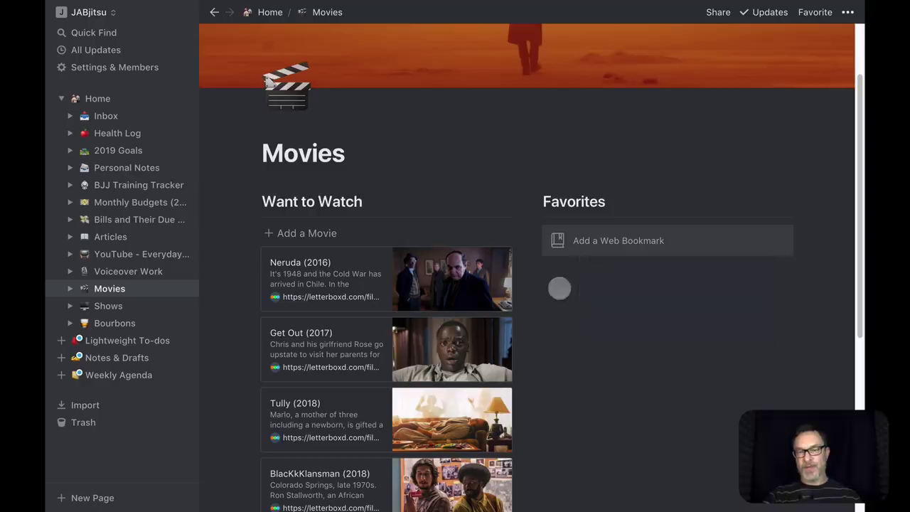
Insert a Template Button block below the empty bookmark in Favorites and name the button "New Favorite Movie".
left_click(522, 235)
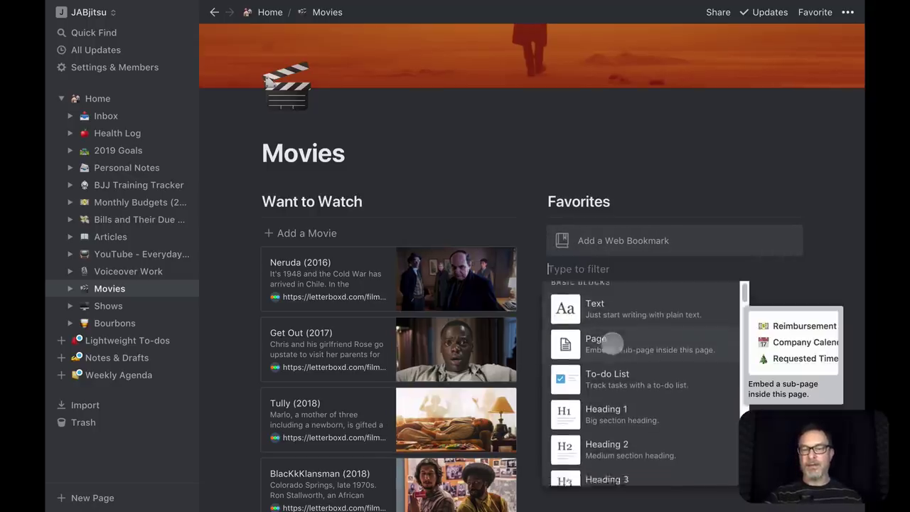
scroll(613, 344, "down", 5)
scroll(611, 343, "down", 8)
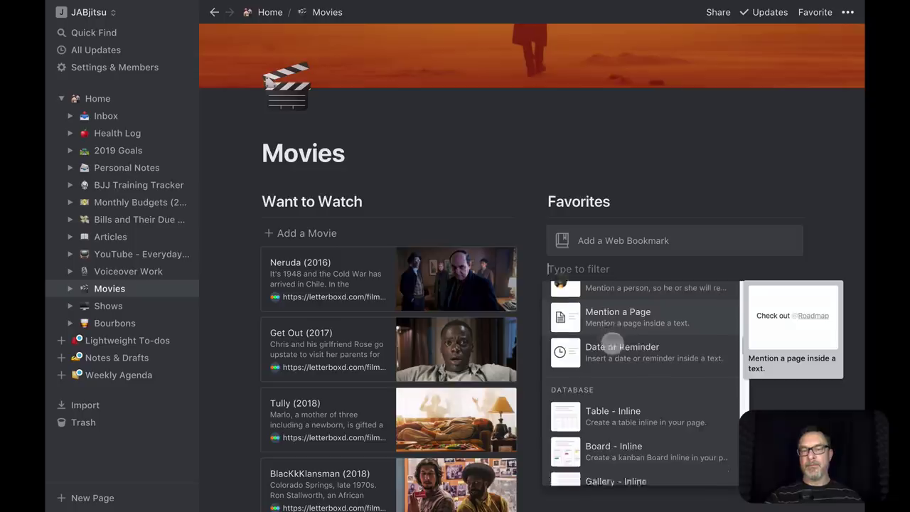
scroll(611, 343, "down", 10)
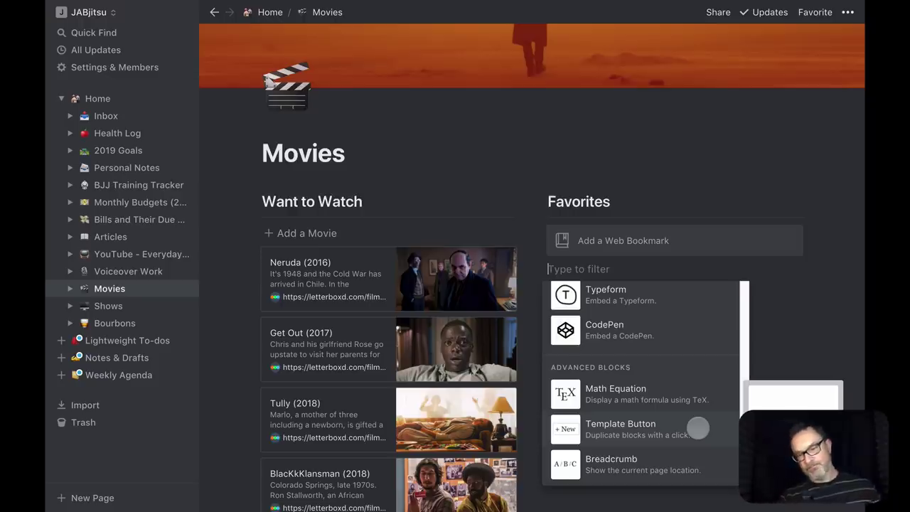
left_click(698, 427)
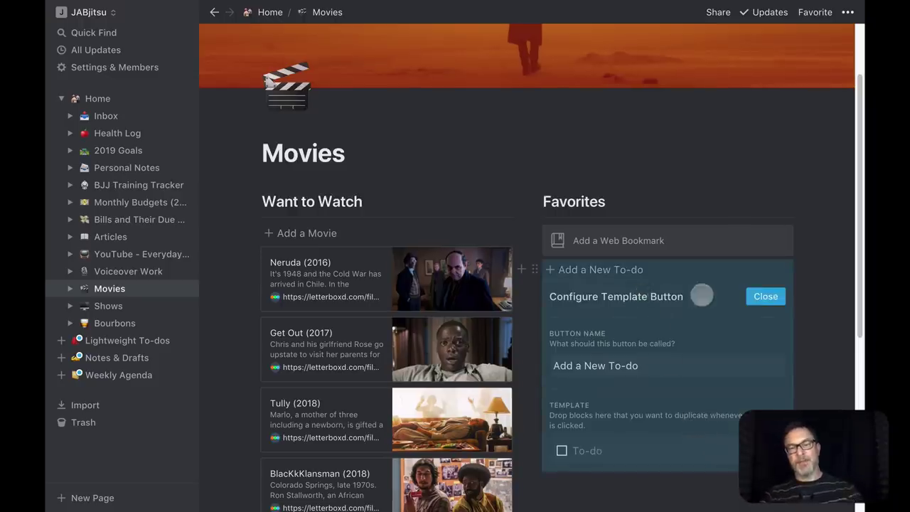
triple_click(613, 365)
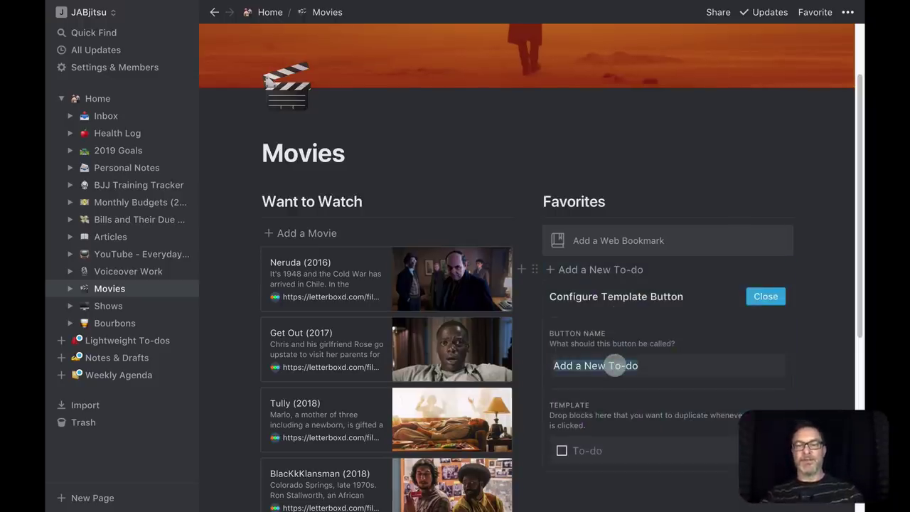
type("New Favorite Movie")
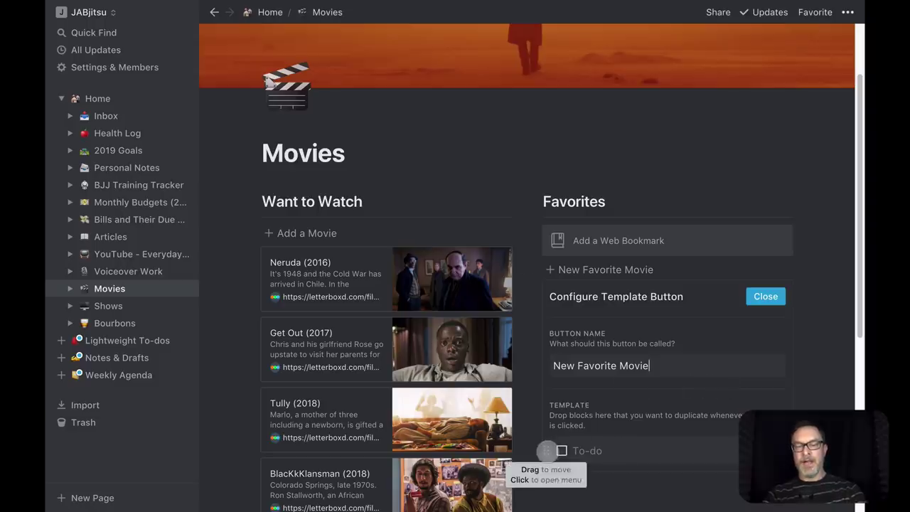
Replace the To-do in the button's template with the empty Web Bookmark block from Favorites and close the configuration.
left_click(544, 451)
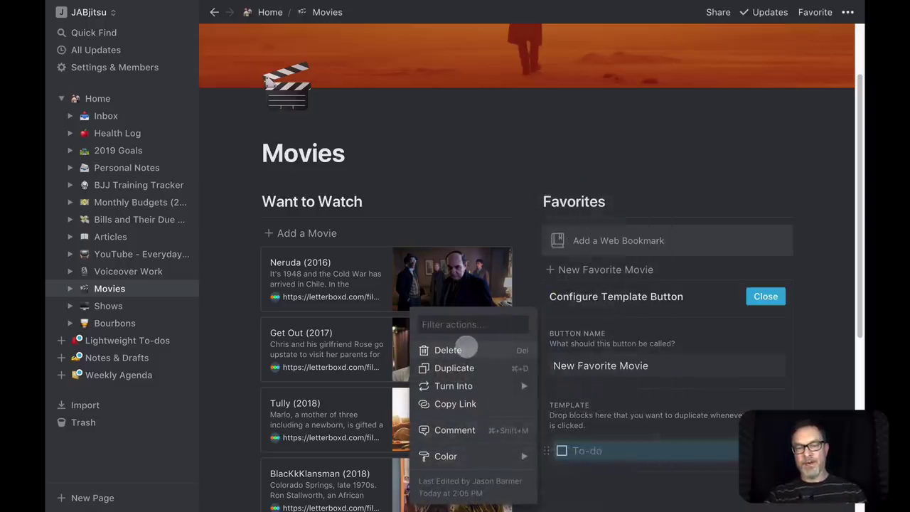
left_click(462, 349)
left_click_drag(611, 237, 613, 419)
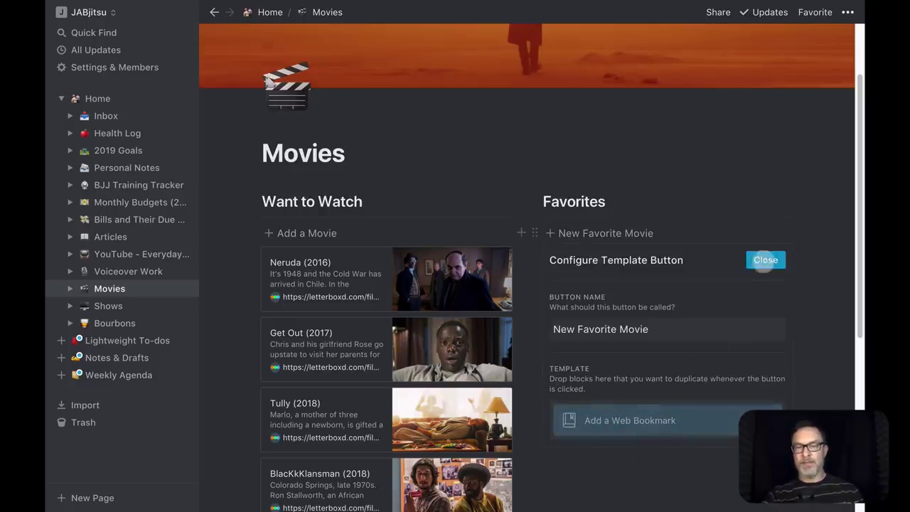
left_click(765, 260)
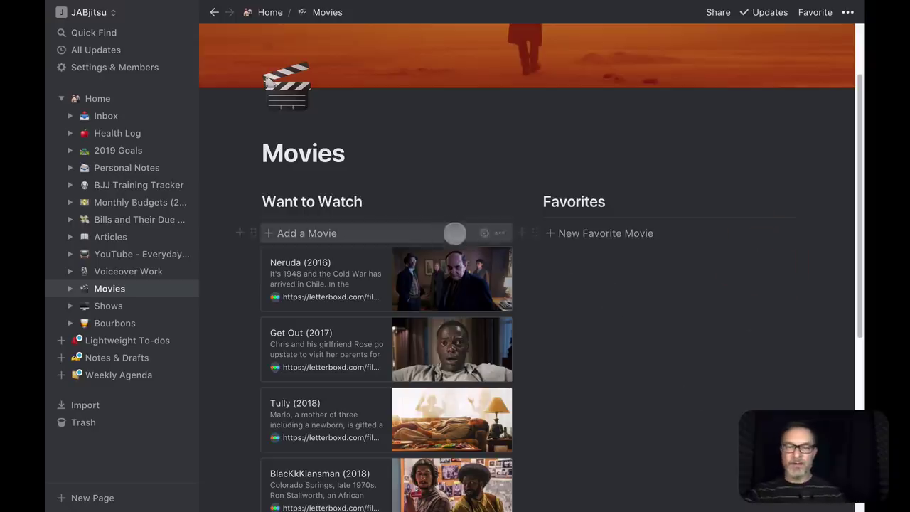
Use the New Favorite Movie button to add an empty web bookmark to Favorites, and dismiss its link prompt.
left_click(588, 228)
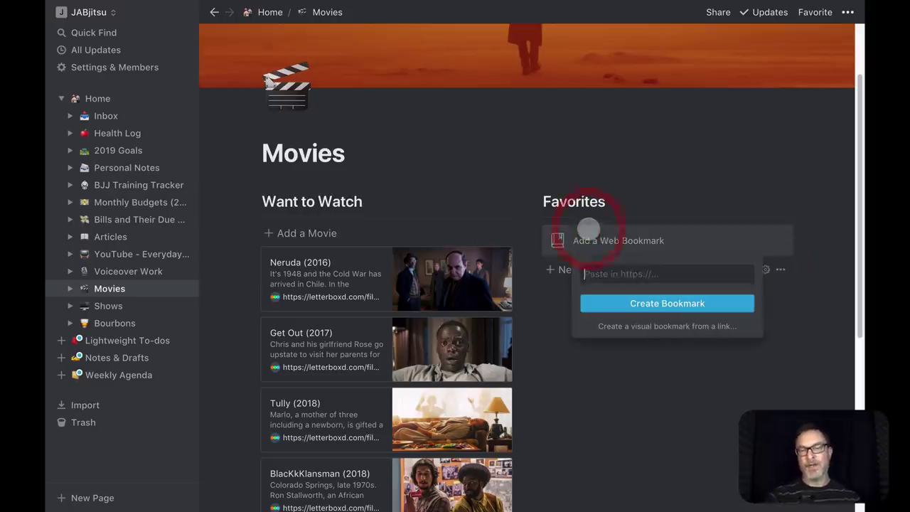
left_click(638, 274)
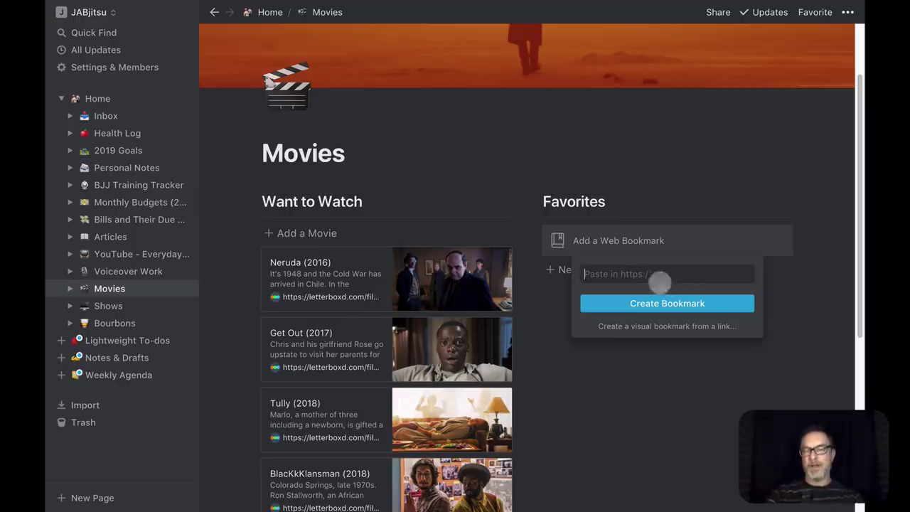
left_click(667, 367)
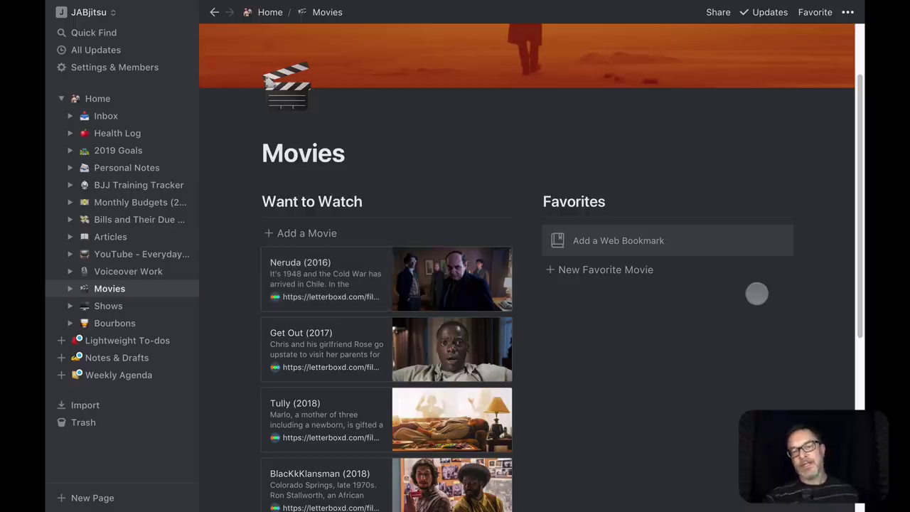
Return to Home, open the Shows page from Enjoyments, look through its Currently Watching and Want to Watch lists, and go back to Home.
scroll(413, 190, "up", 1)
scroll(413, 191, "up", 3)
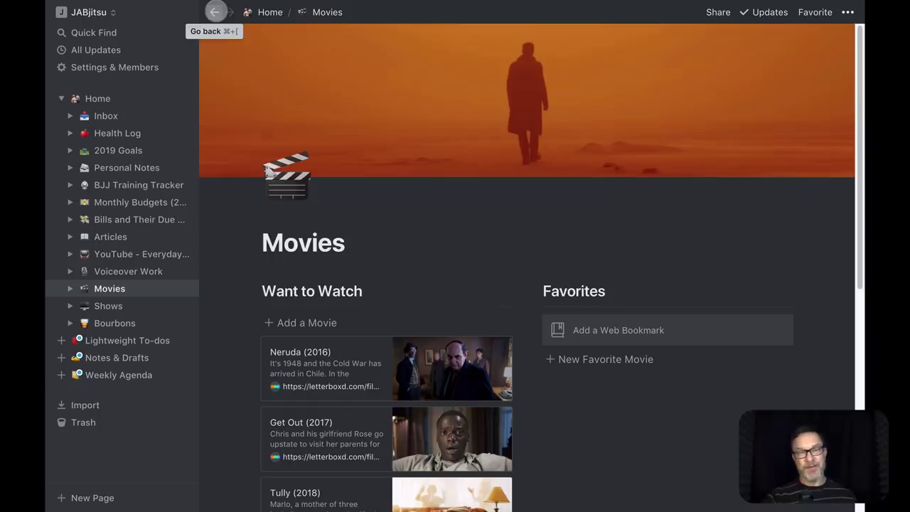
left_click(214, 12)
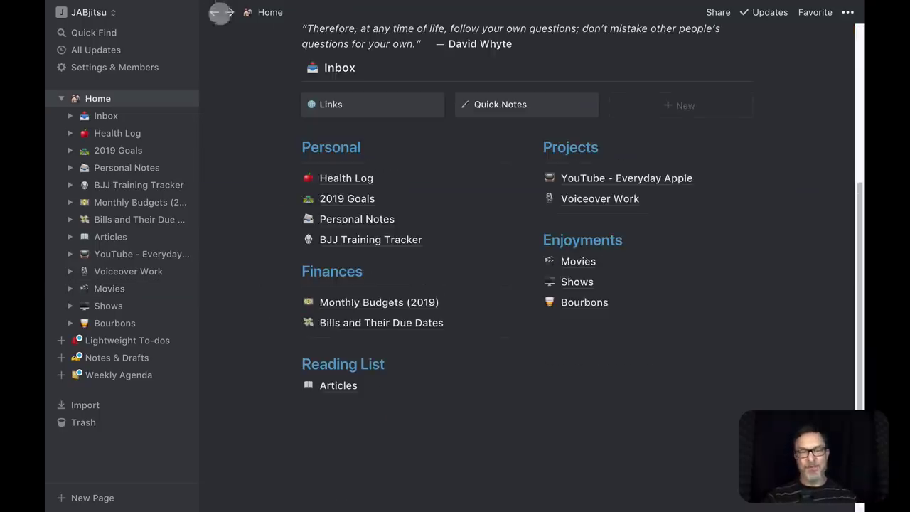
left_click(576, 281)
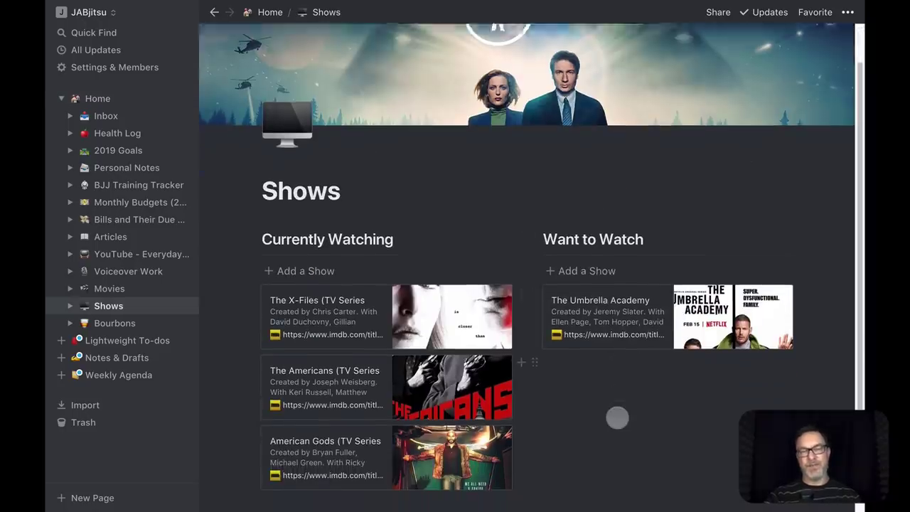
scroll(617, 418, "down", 1)
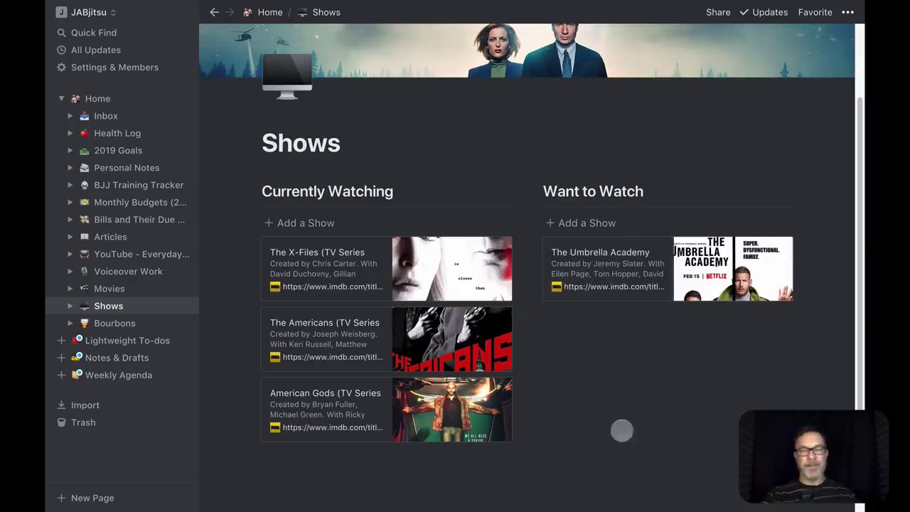
scroll(425, 222, "up", 2)
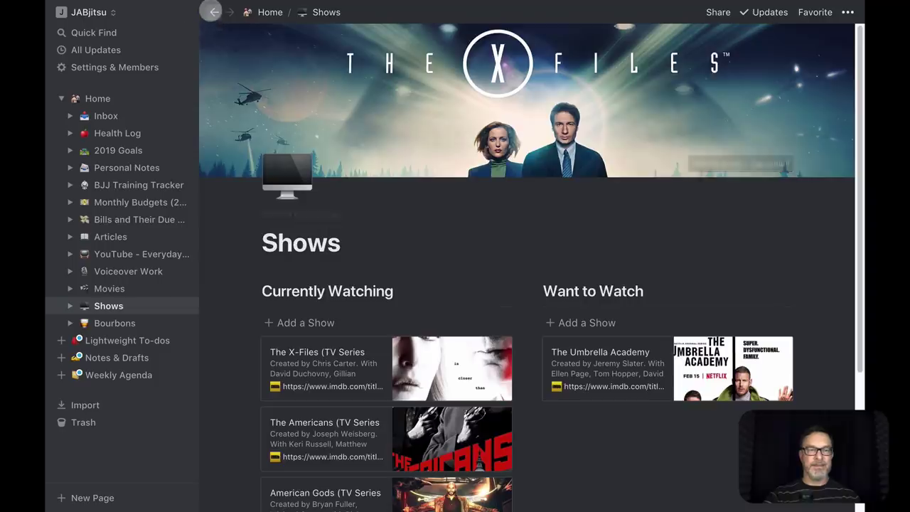
left_click(213, 12)
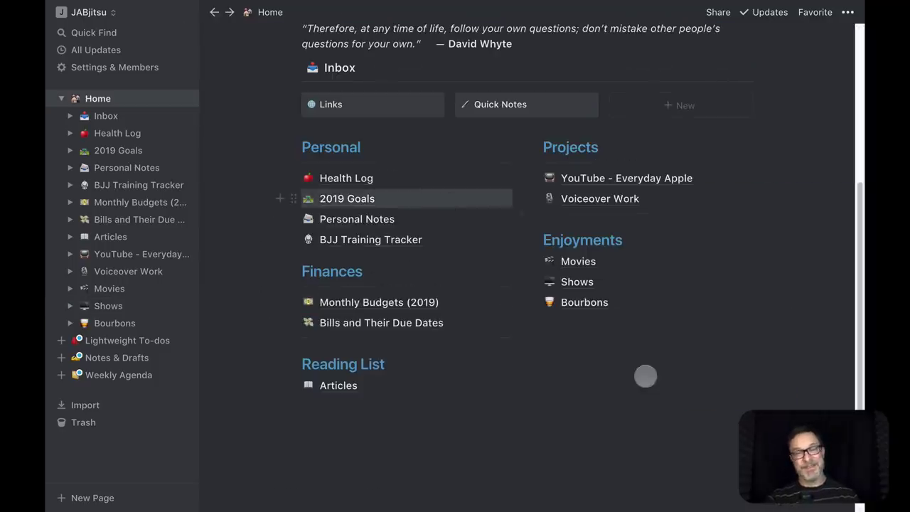
Open the Bourbons page from the Enjoyments section of Home and look through its bookmarked reviews.
left_click(584, 305)
scroll(583, 305, "down", 3)
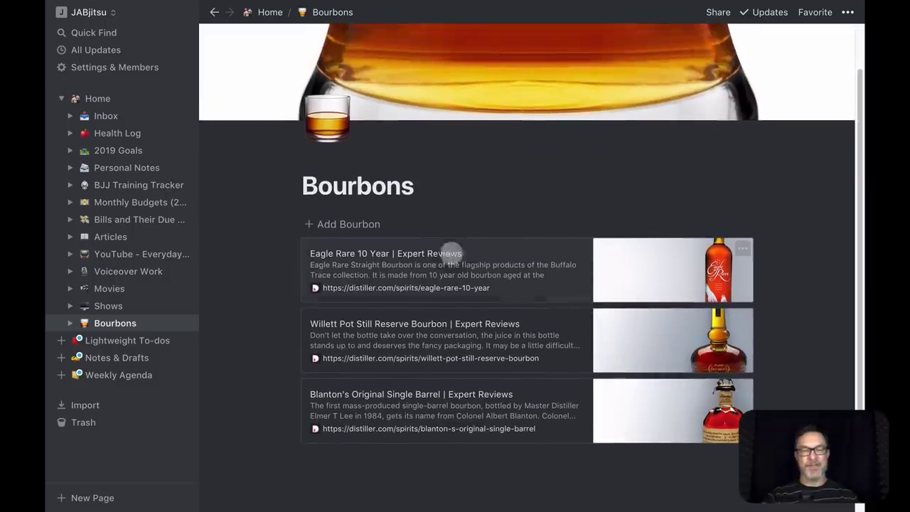
Use the Add Bourbon button to add an empty web bookmark, dismiss its link prompt, and return to Home.
left_click(367, 223)
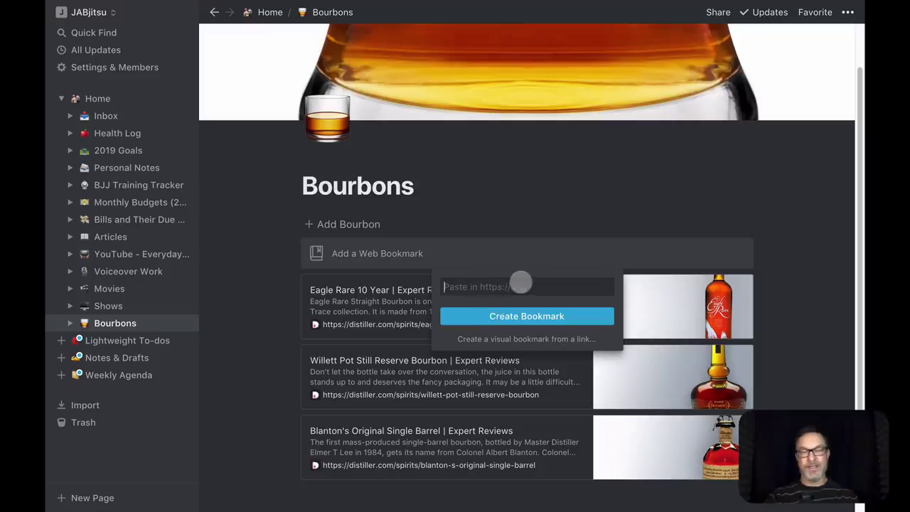
left_click(253, 336)
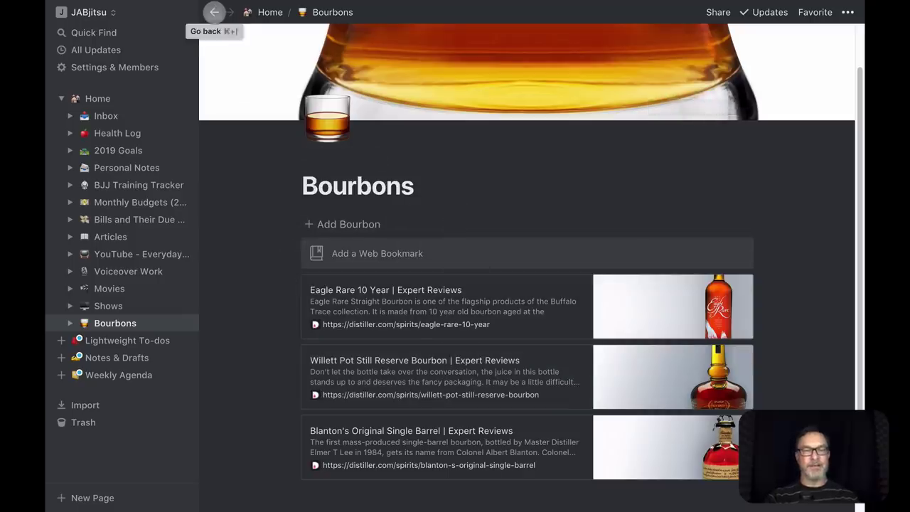
left_click(213, 12)
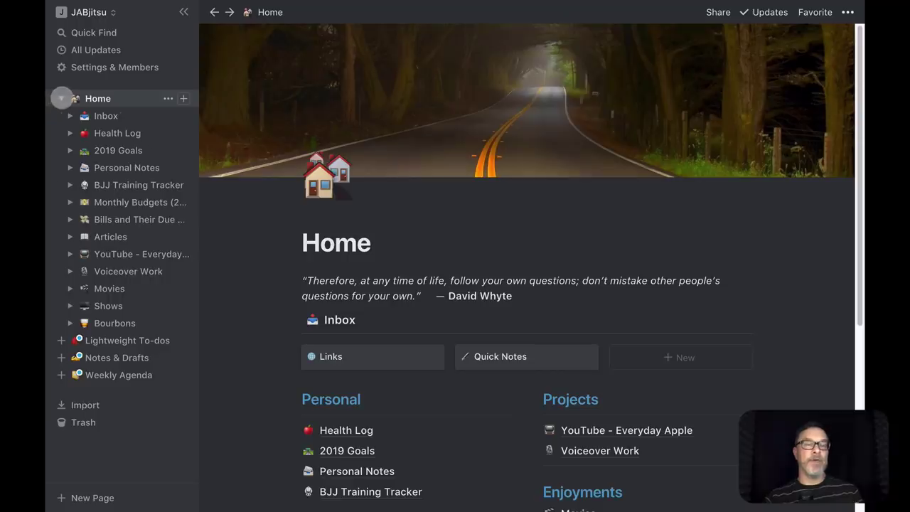
Collapse and re-expand Home's list of subpages, and look over the sections of the Home page from Inbox to Reading List.
left_click(62, 98)
left_click(61, 98)
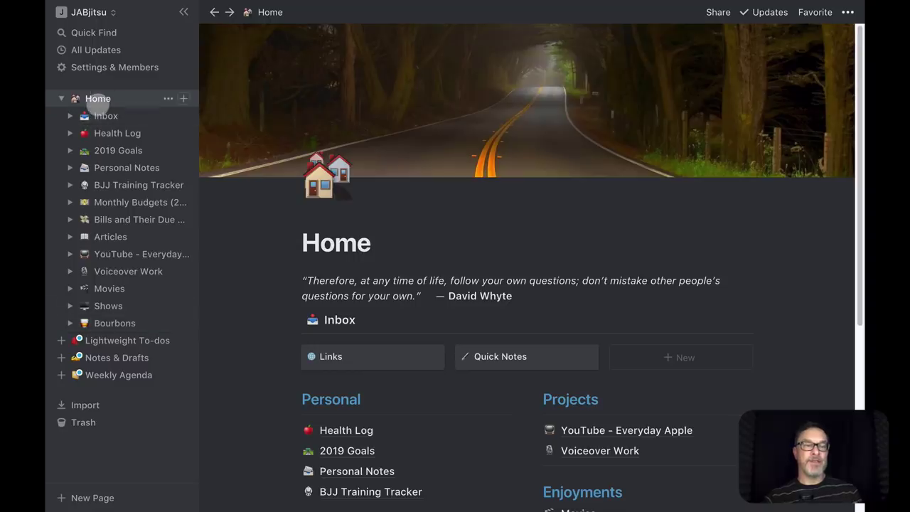
scroll(381, 277, "down", 8)
scroll(386, 278, "up", 6)
scroll(384, 279, "up", 3)
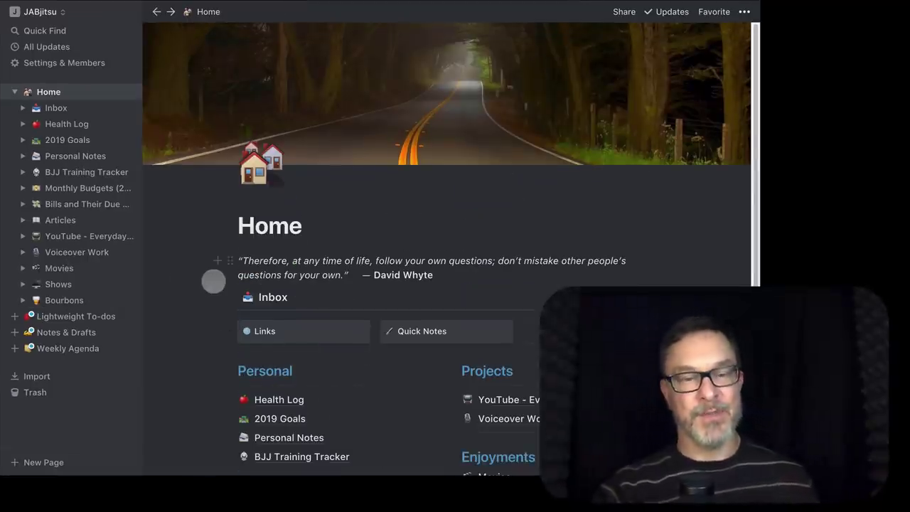
scroll(213, 305, "down", 2)
scroll(213, 281, "down", 2)
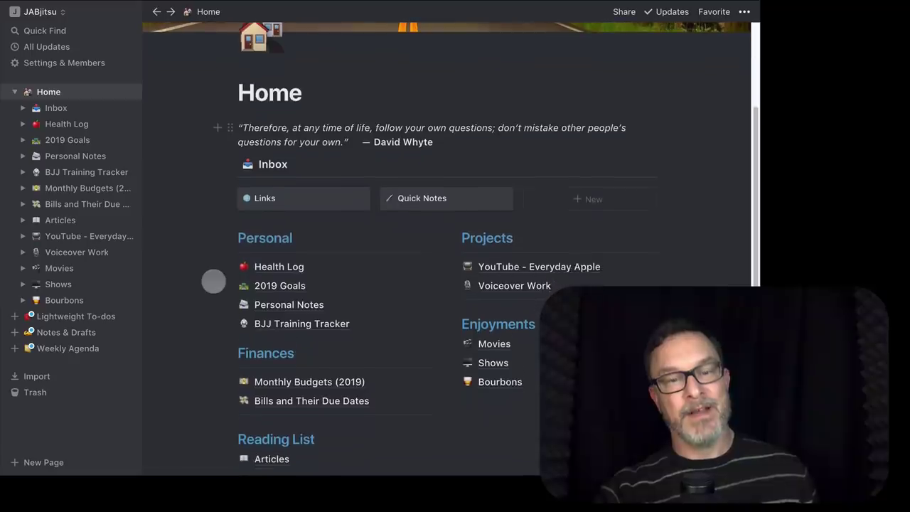
scroll(203, 310, "up", 4)
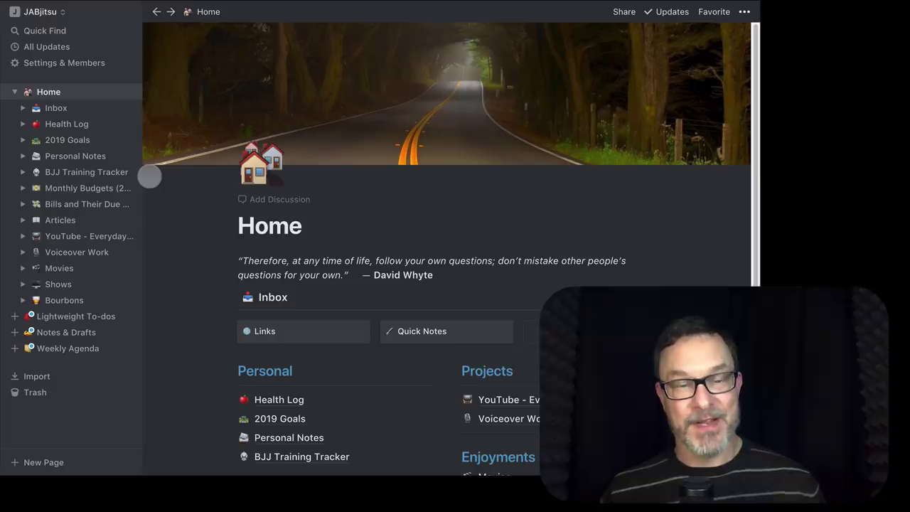
View the My Account page in Settings & Members and close the settings without changing anything.
left_click(64, 63)
left_click(163, 59)
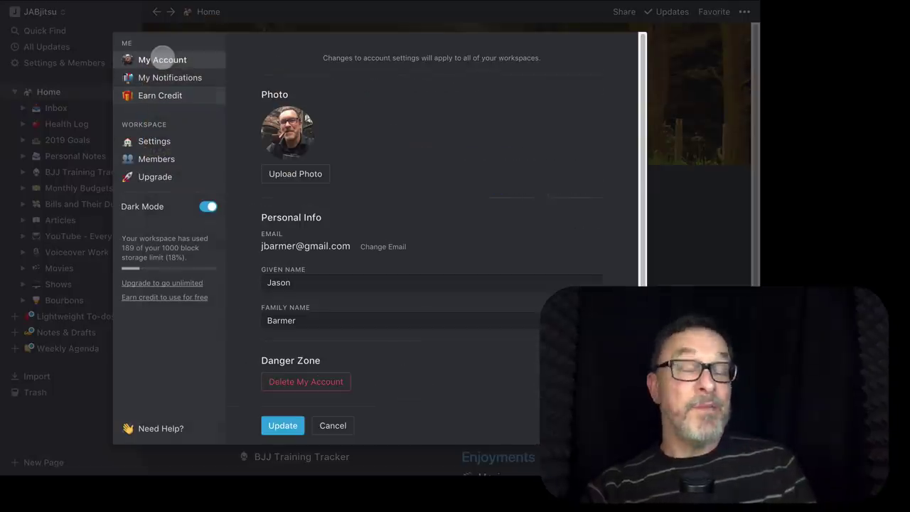
left_click(92, 421)
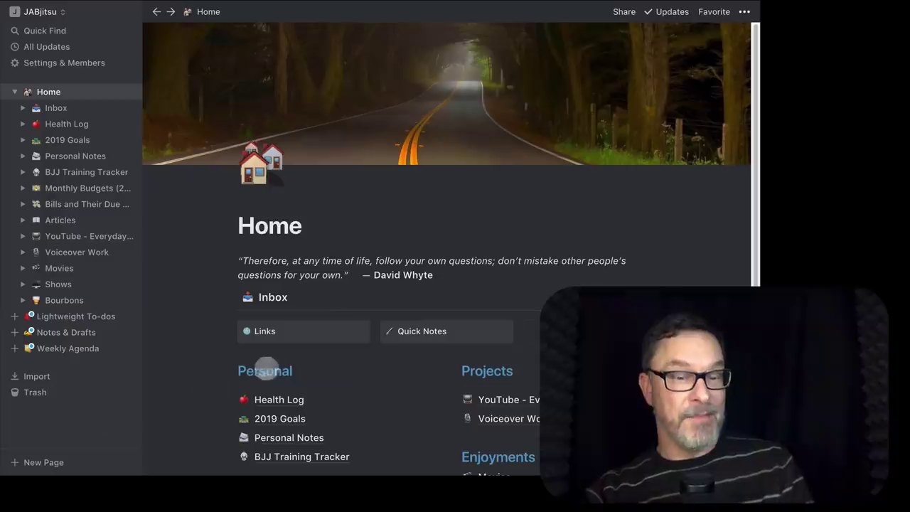